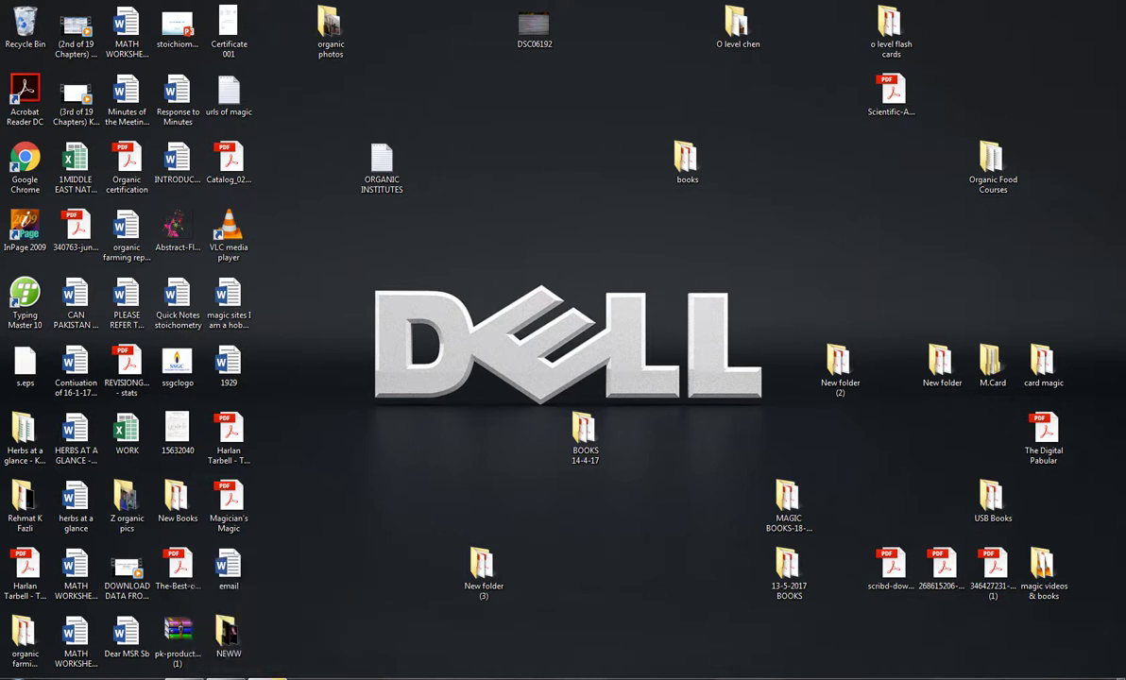
# Switch to PowerPoint and create a new blank presentation.
pyautogui.click(274, 678)
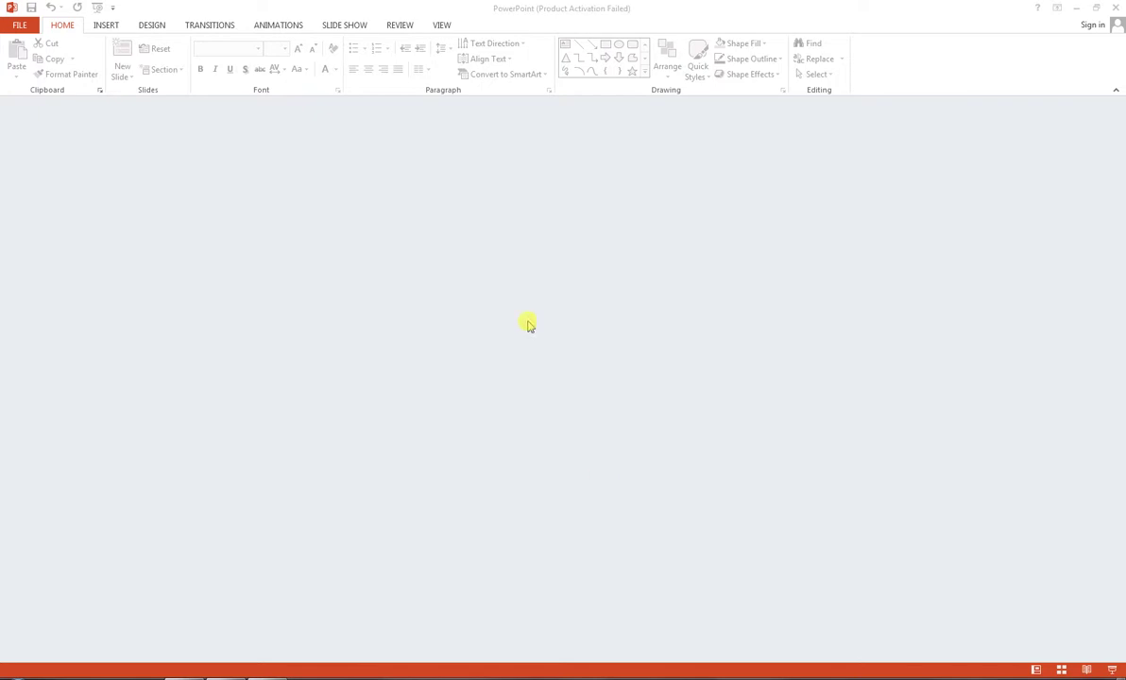
pyautogui.click(23, 27)
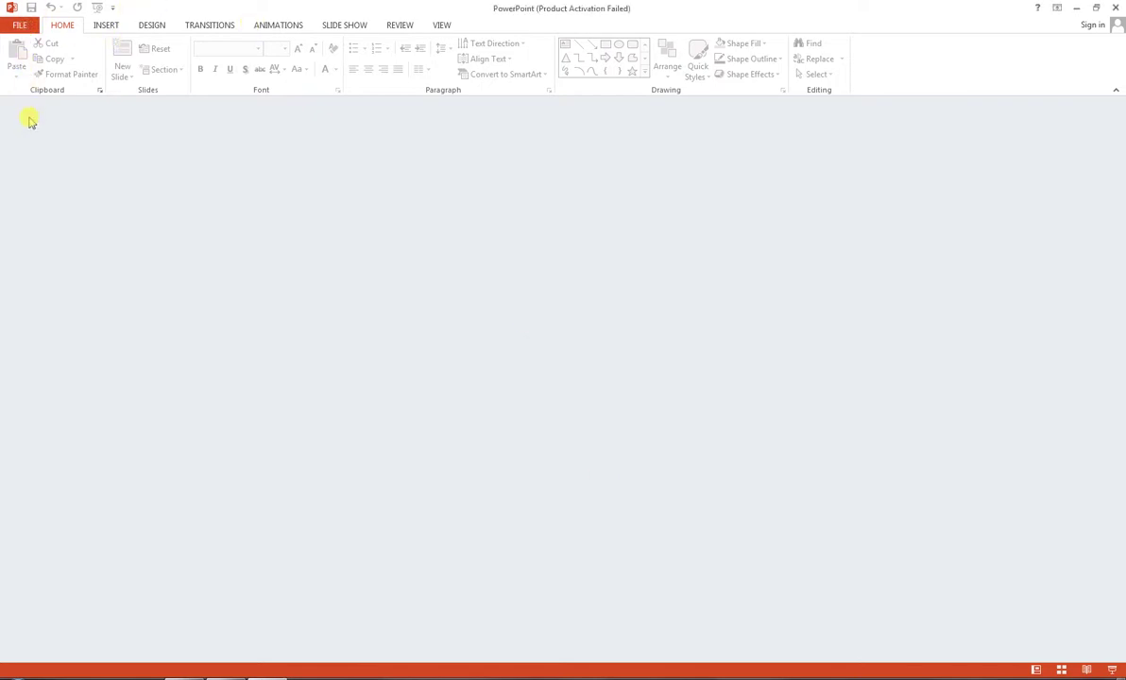
pyautogui.click(23, 27)
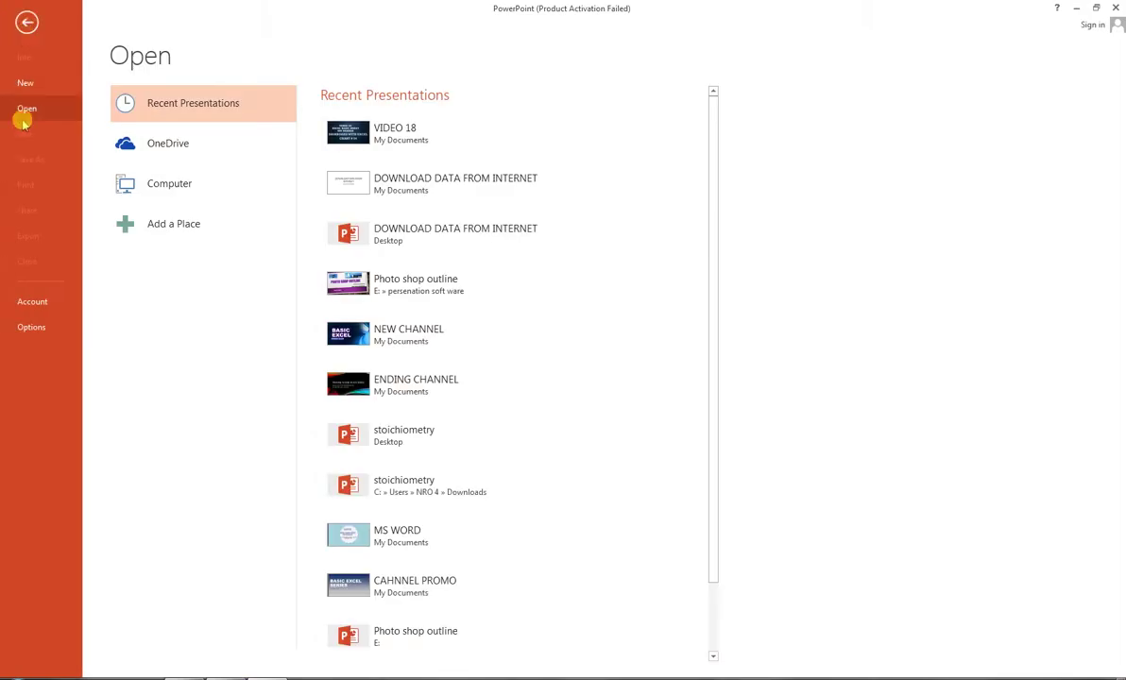
pyautogui.click(40, 84)
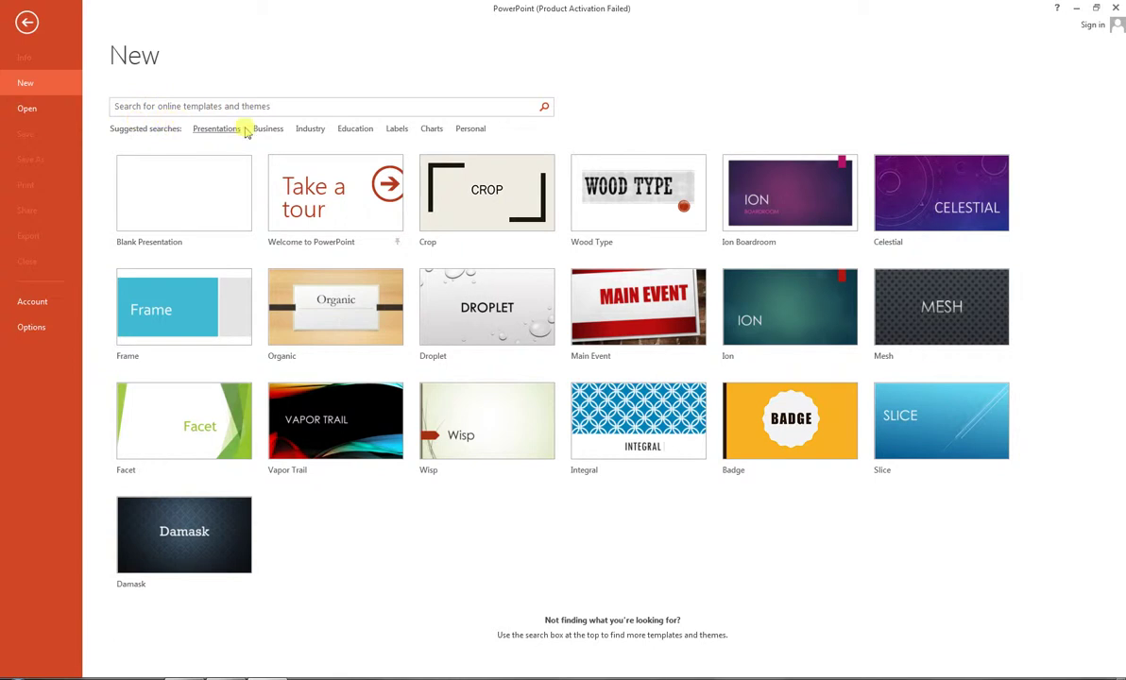
pyautogui.click(157, 104)
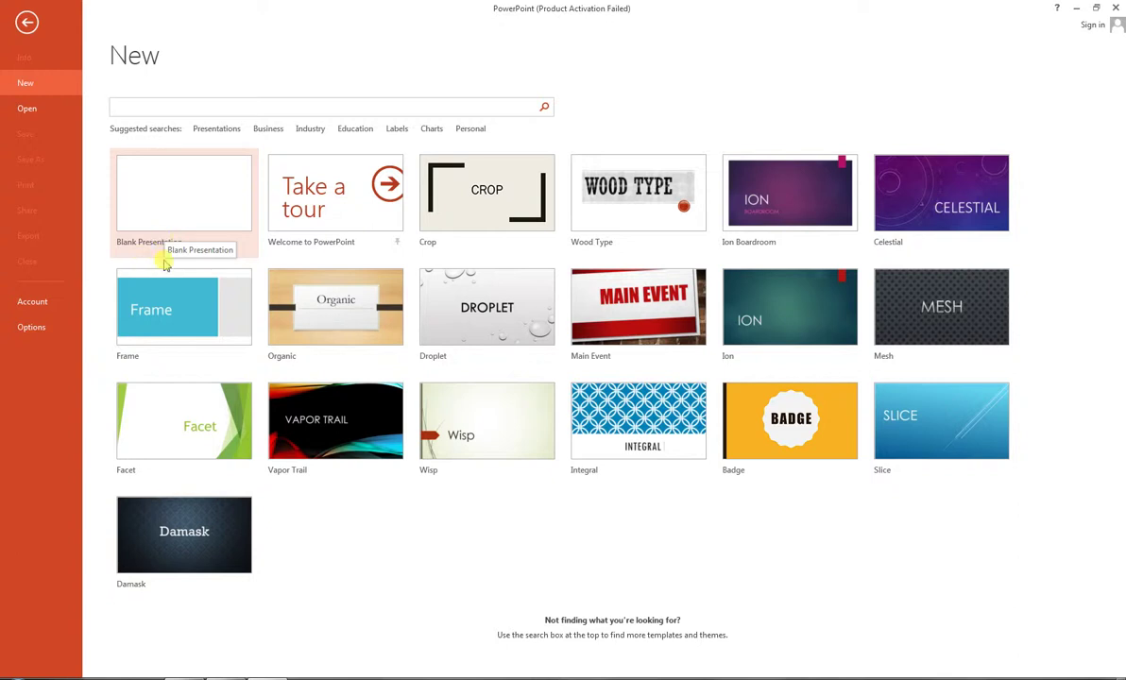
pyautogui.click(183, 246)
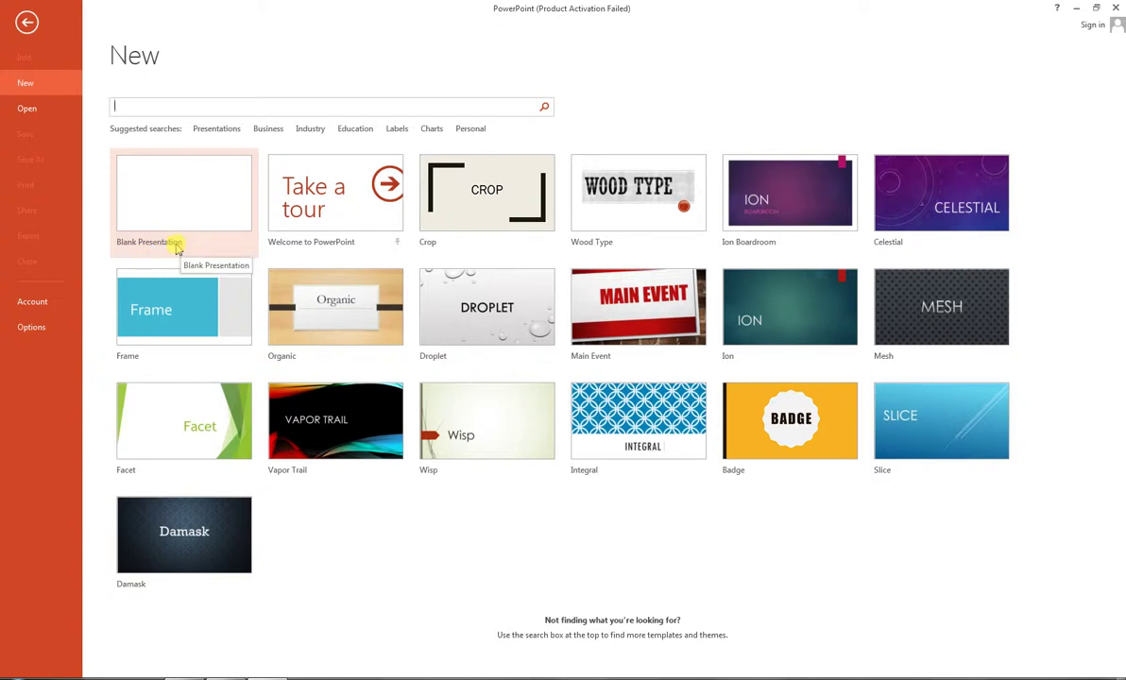
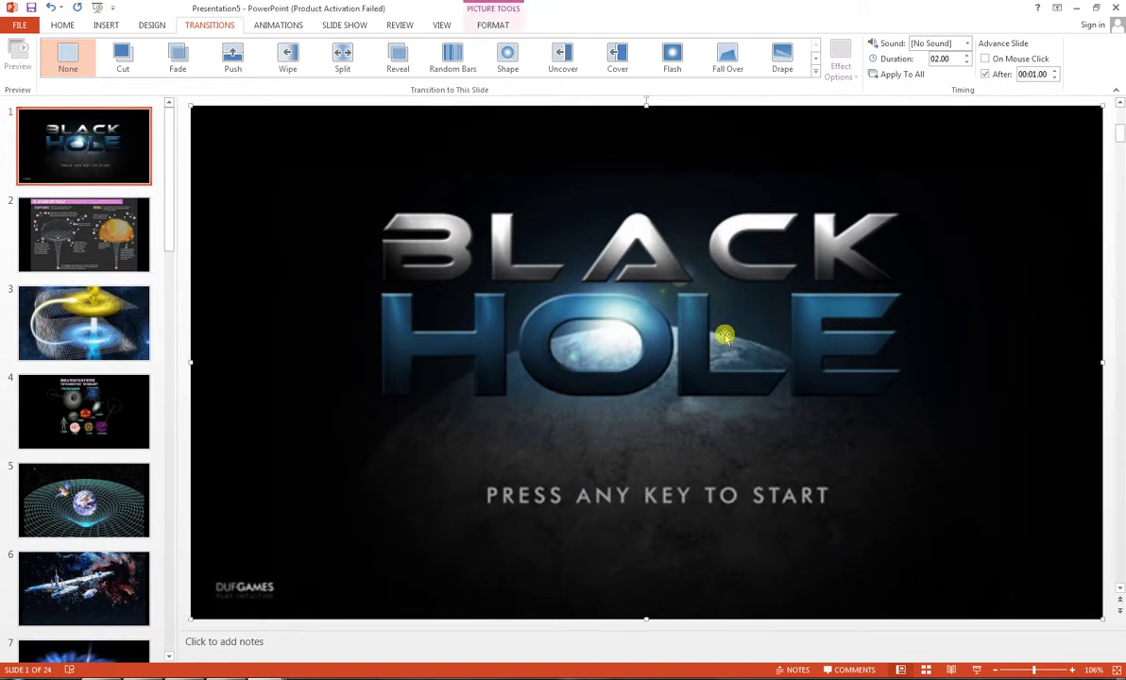
# Apply the Float In entrance animation to slide 1's picture and the Random Bars entrance animation to slide 2's picture.
pyautogui.click(277, 26)
pyautogui.click(285, 58)
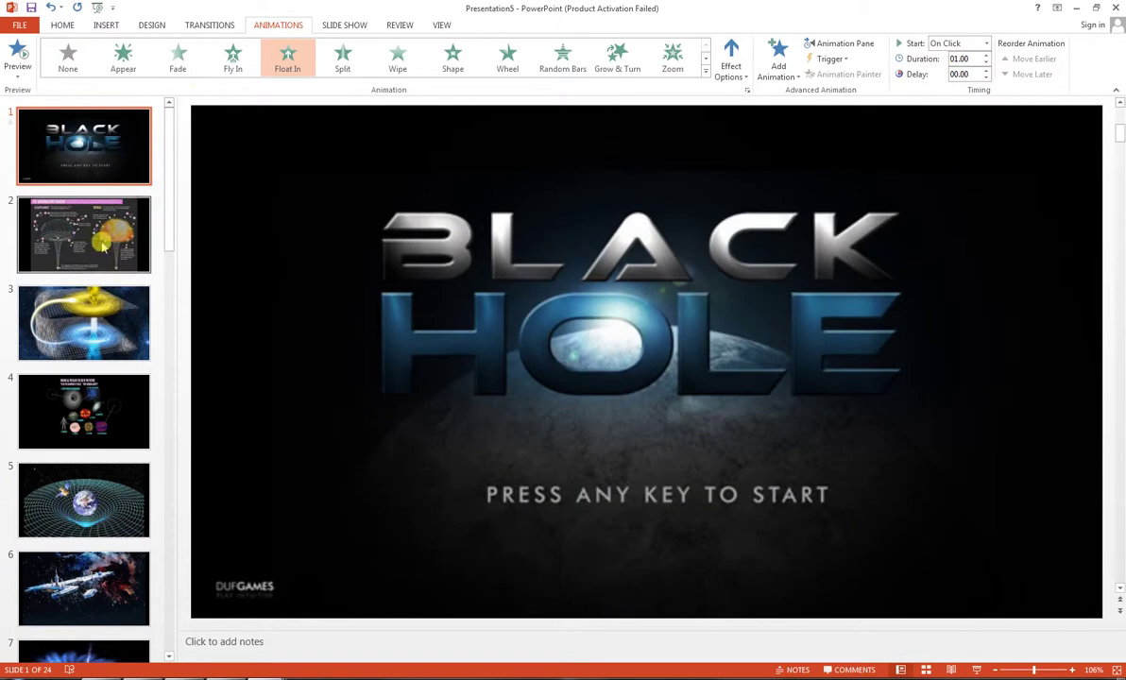
pyautogui.scroll(-1, 528, 385)
pyautogui.click(502, 321)
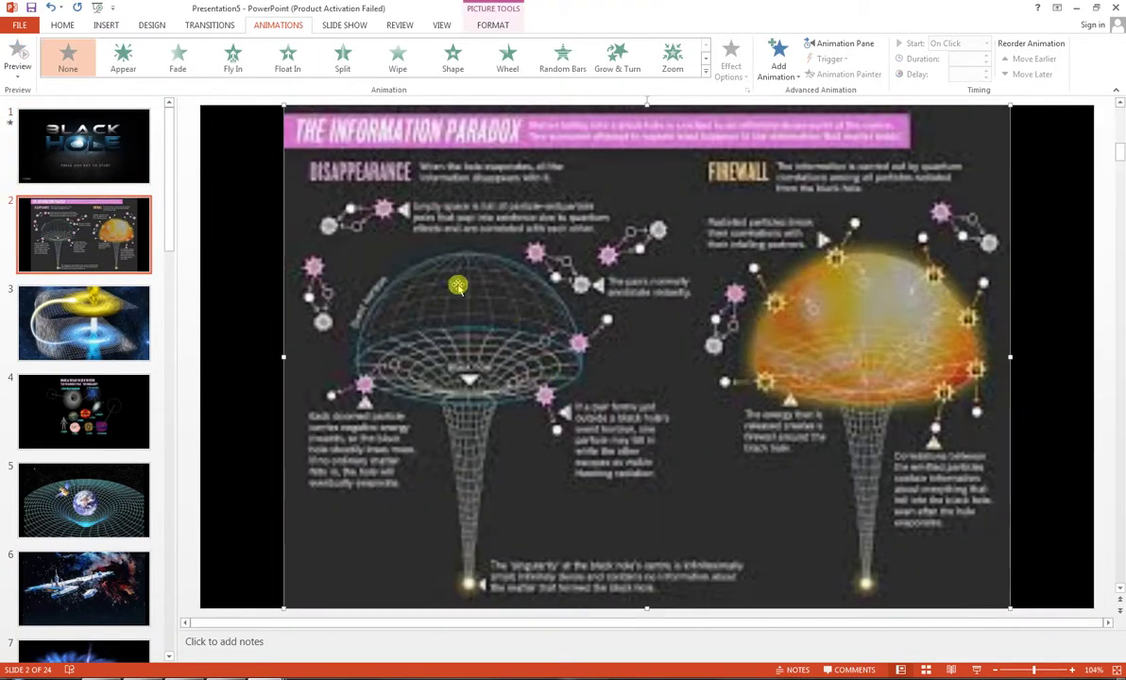
pyautogui.click(578, 66)
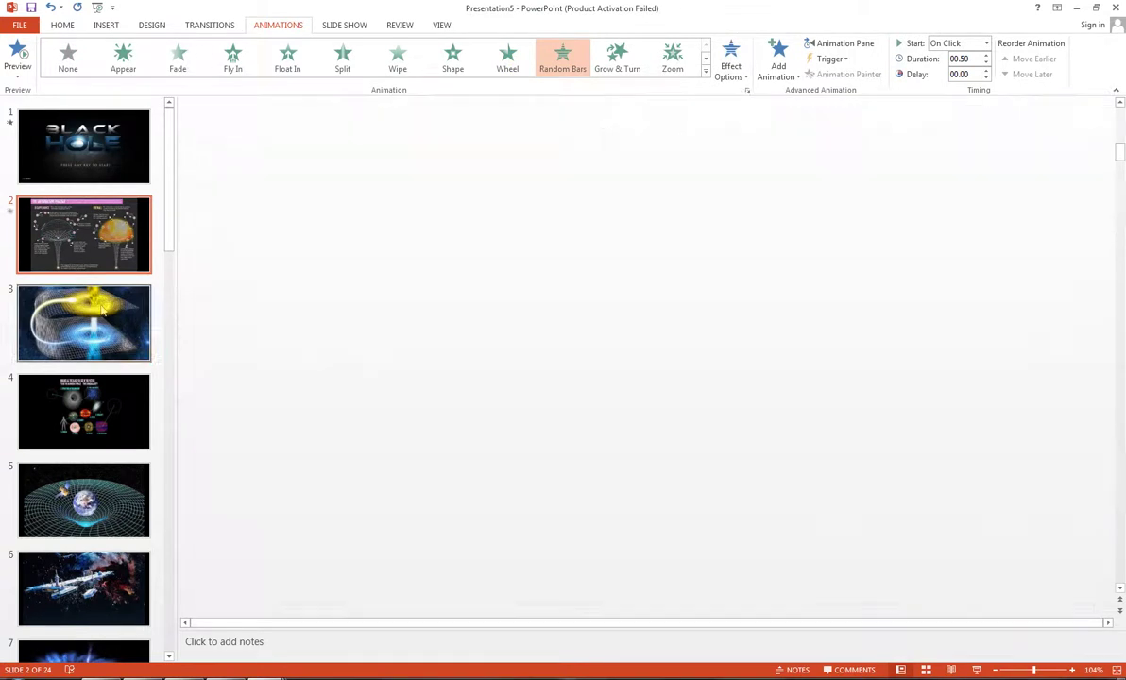
# Apply the Object Color emphasis animation to the wormhole picture on slide 3.
pyautogui.click(103, 310)
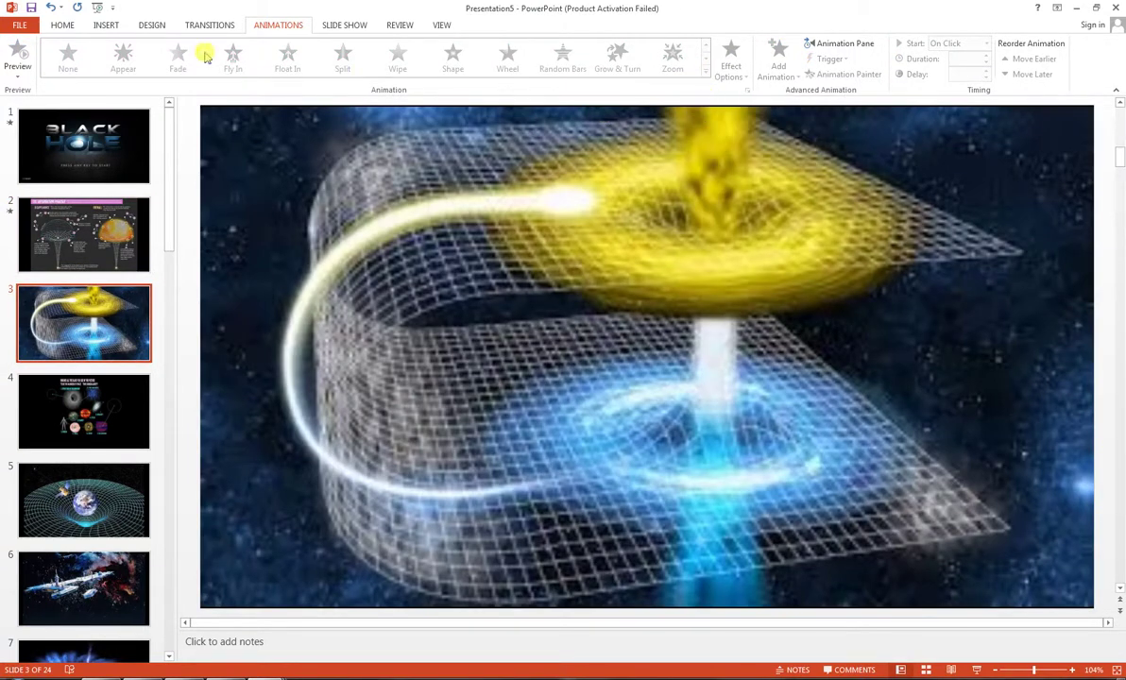
pyautogui.click(529, 357)
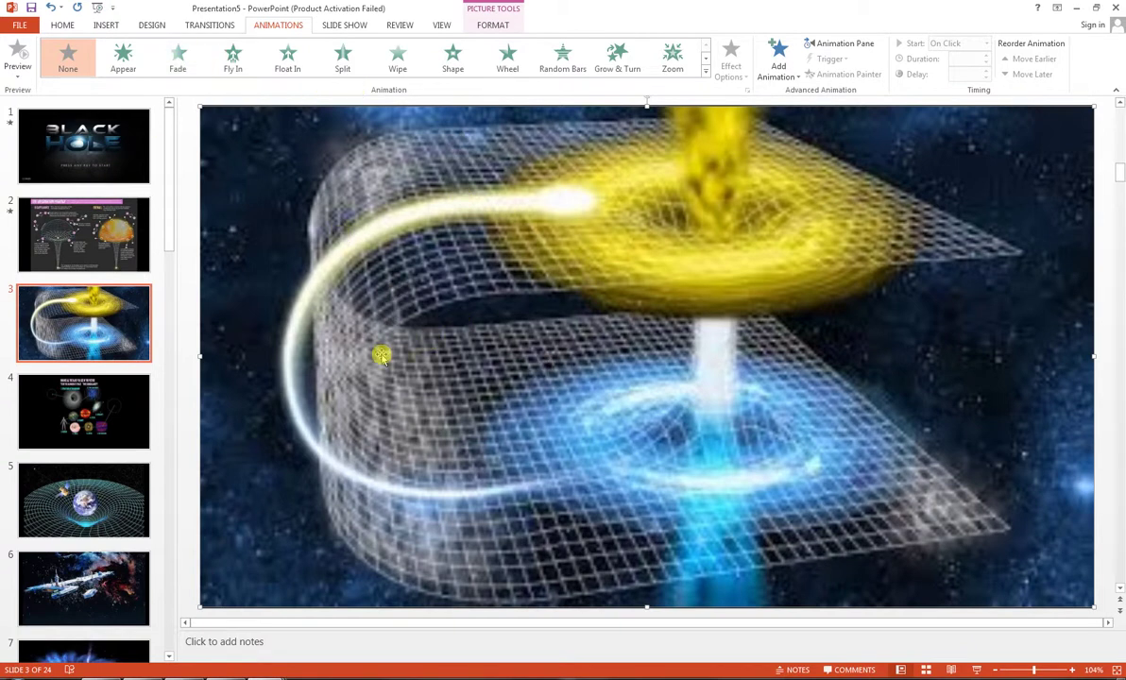
pyautogui.click(706, 71)
pyautogui.click(567, 218)
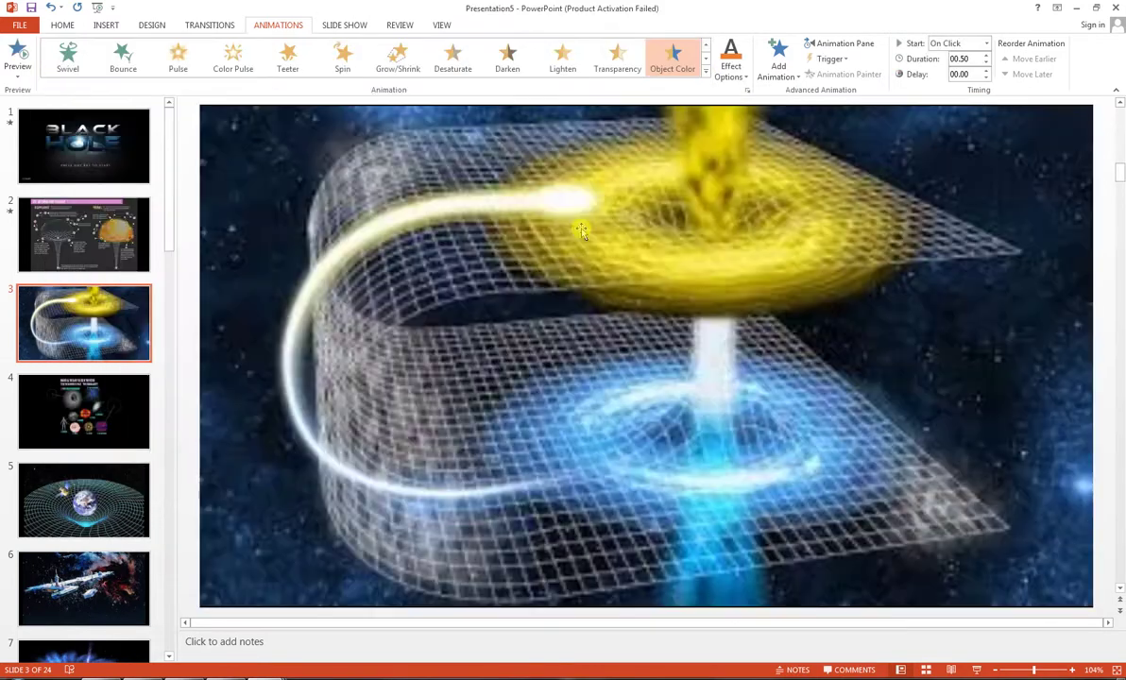
# Apply the Random Bars exit animation to the picture on slide 4.
pyautogui.click(71, 444)
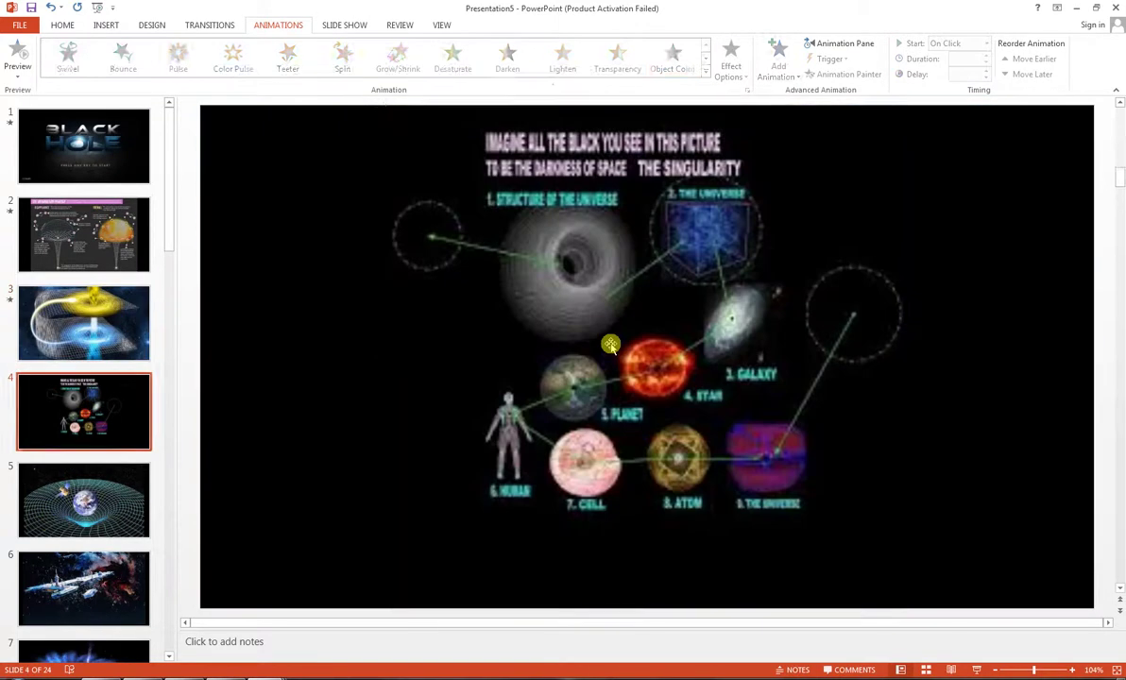
pyautogui.click(610, 346)
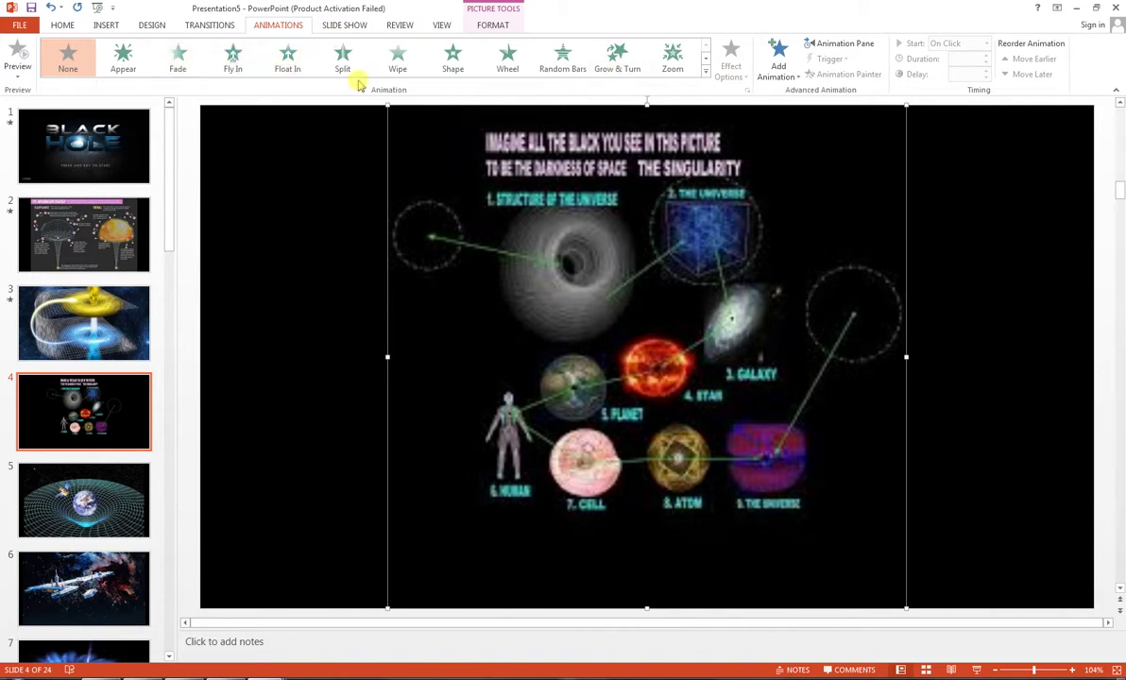
pyautogui.click(704, 77)
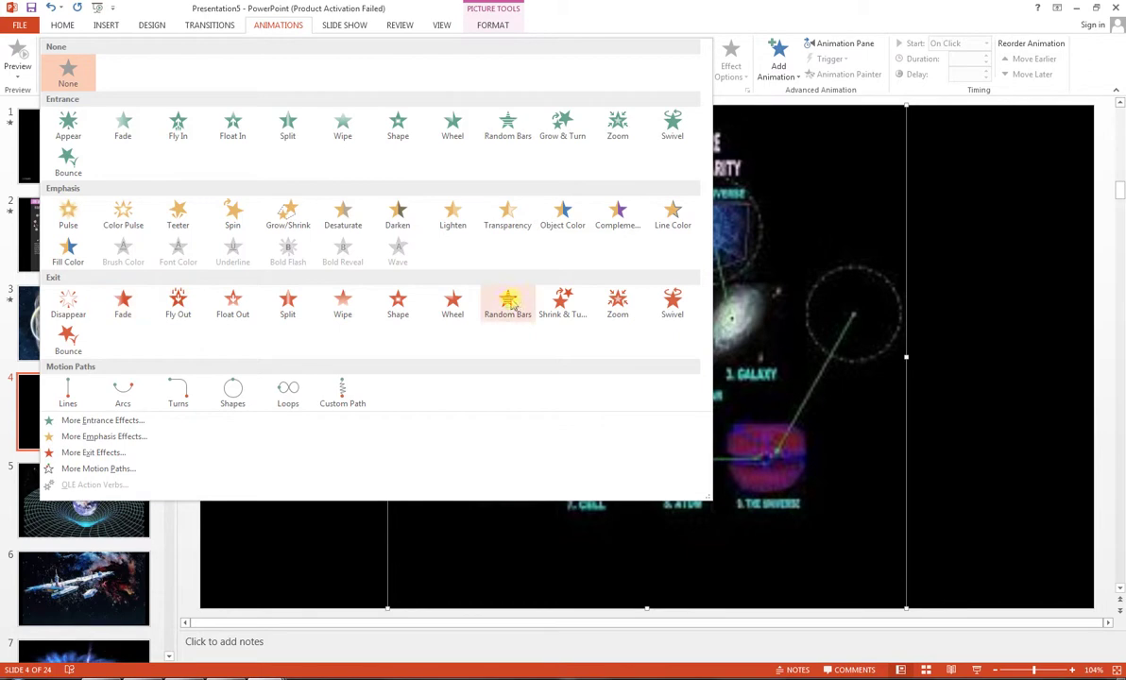
pyautogui.click(507, 302)
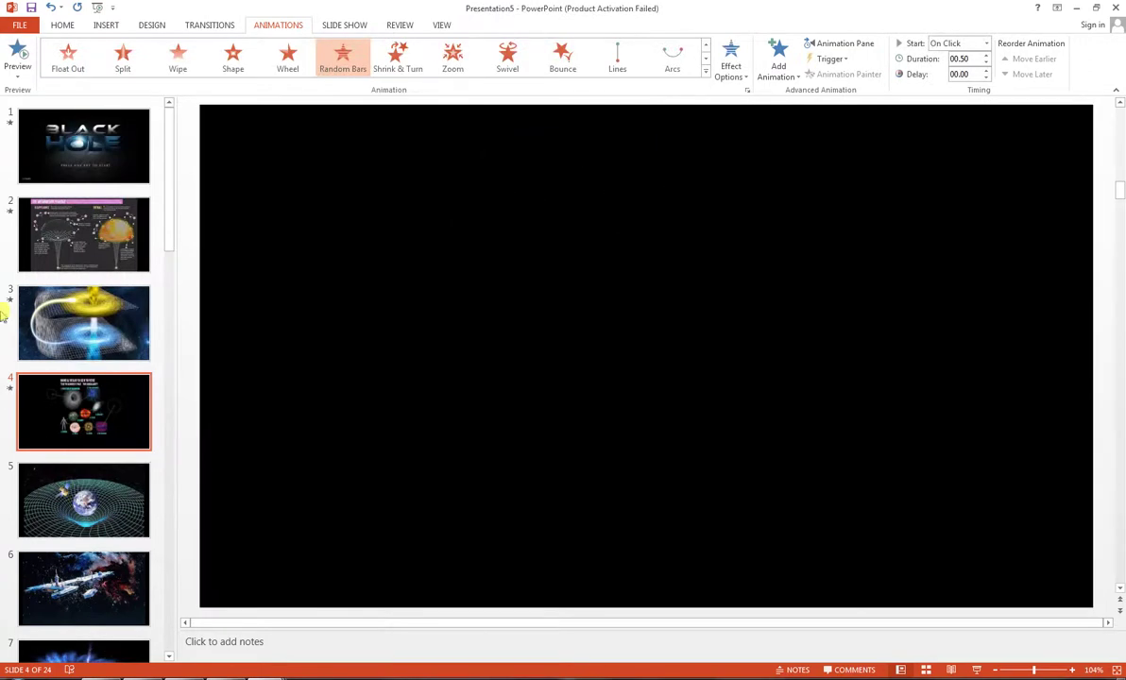
# Apply the Split entrance animation to the Earth and satellite picture on slide 5.
pyautogui.click(95, 511)
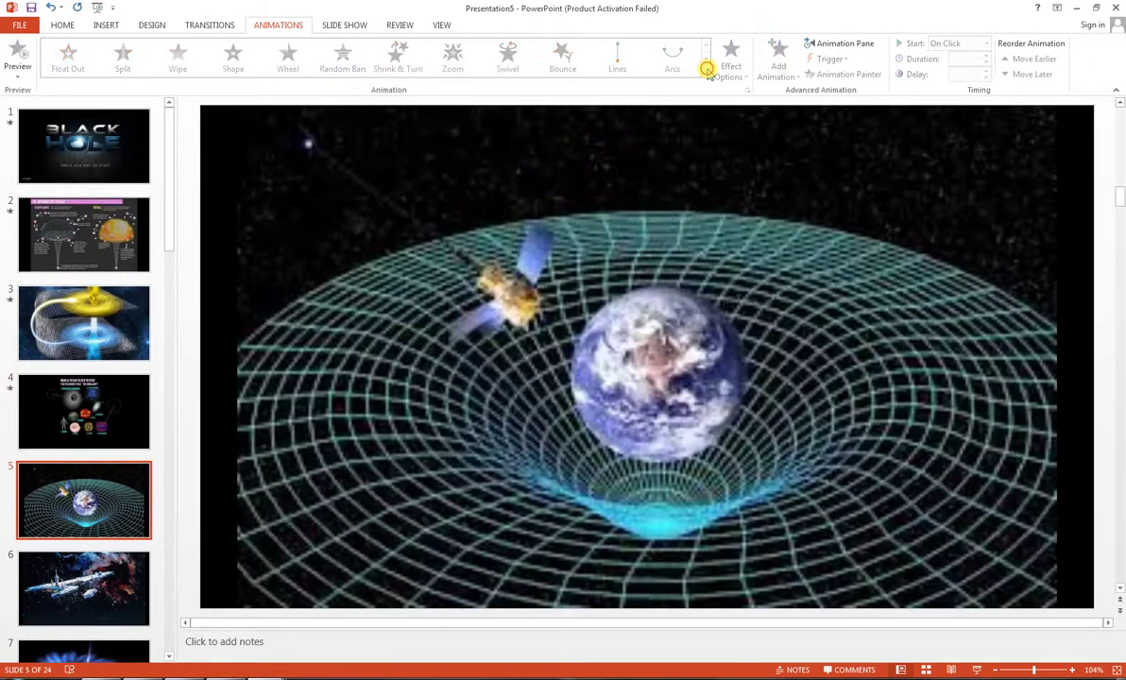
pyautogui.click(660, 170)
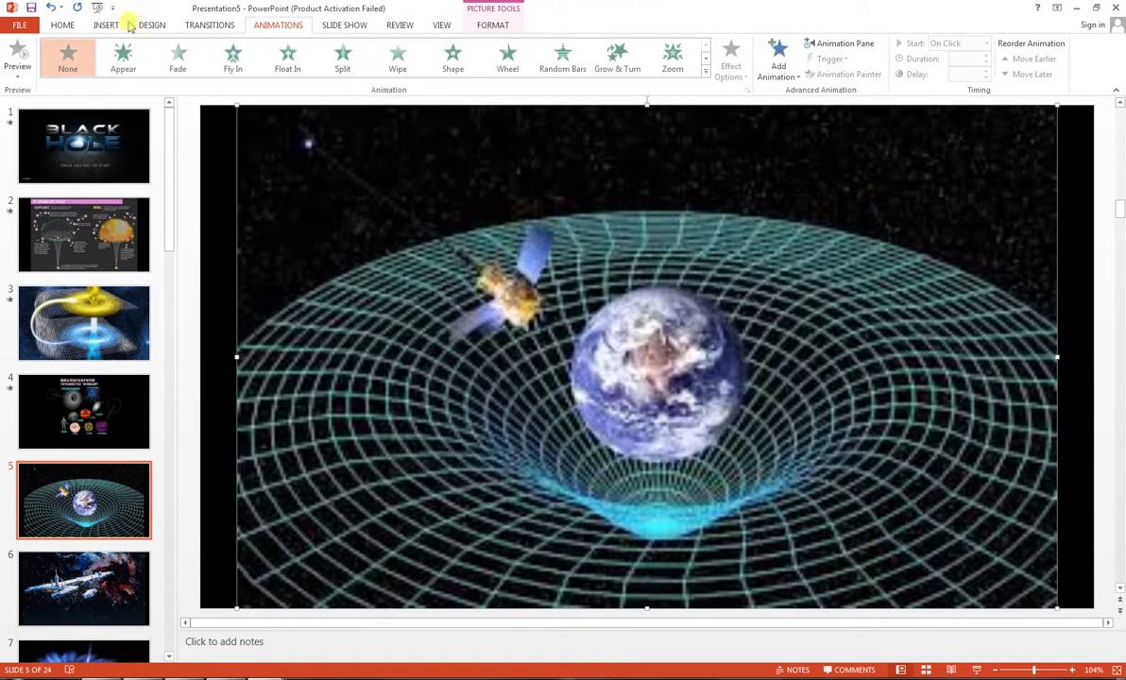
pyautogui.click(340, 57)
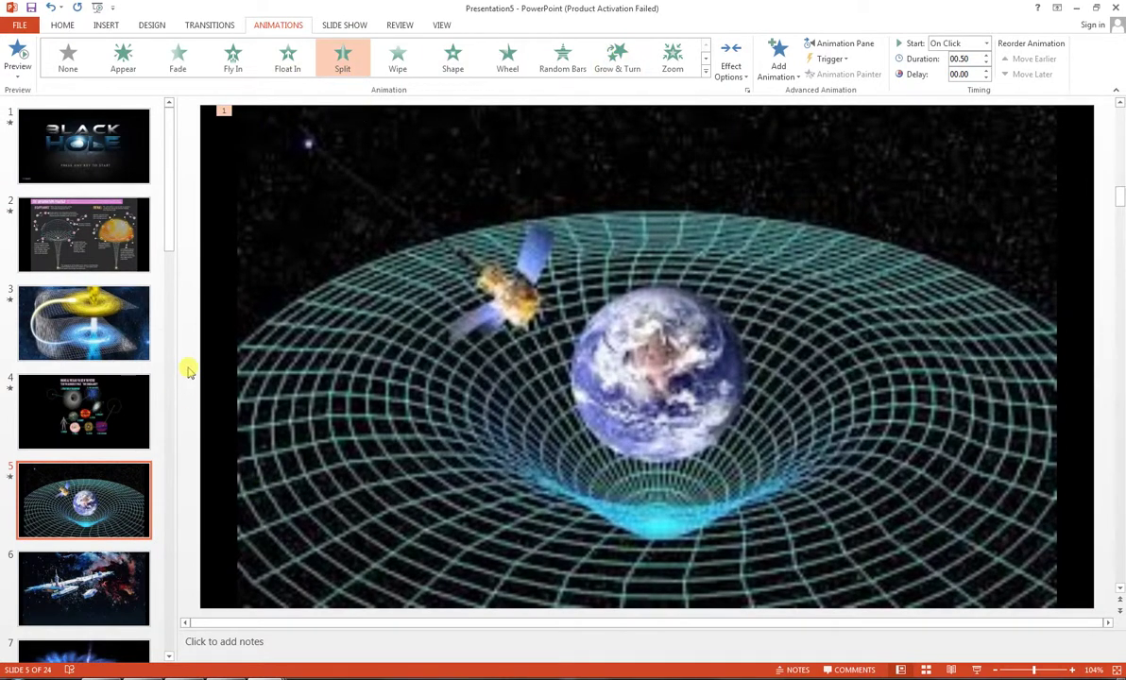
# Apply the Zoom entrance animation to the cosmic timeline picture on slide 15.
pyautogui.moveTo(166, 238); pyautogui.dragTo(157, 469)
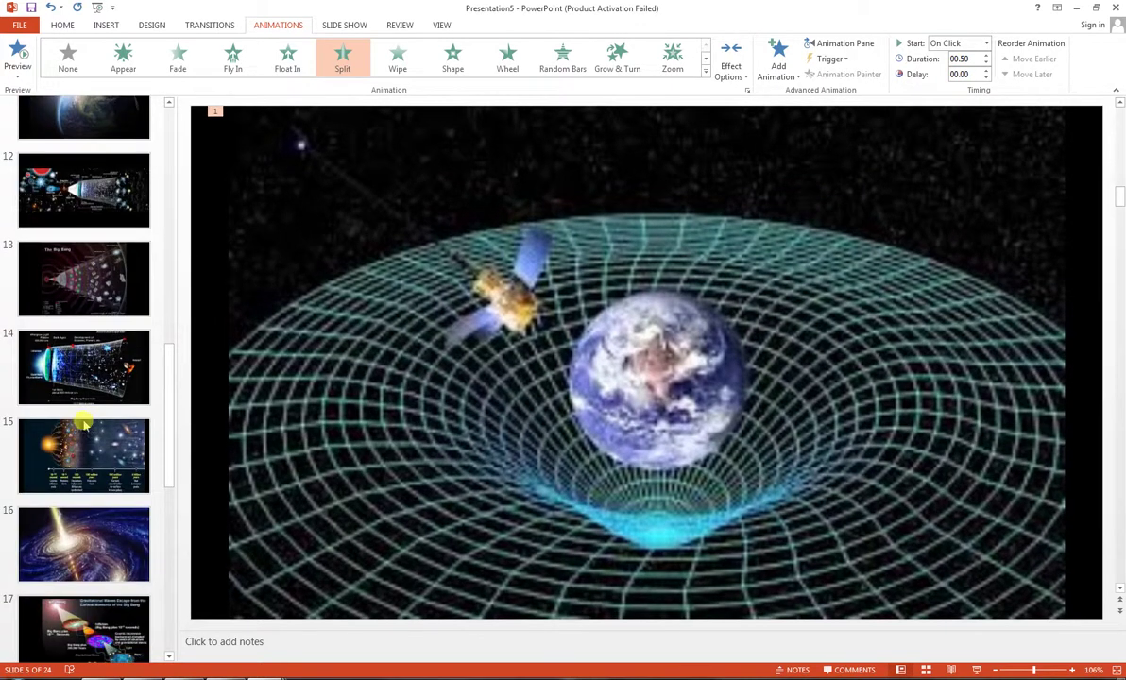
pyautogui.click(83, 425)
pyautogui.click(662, 109)
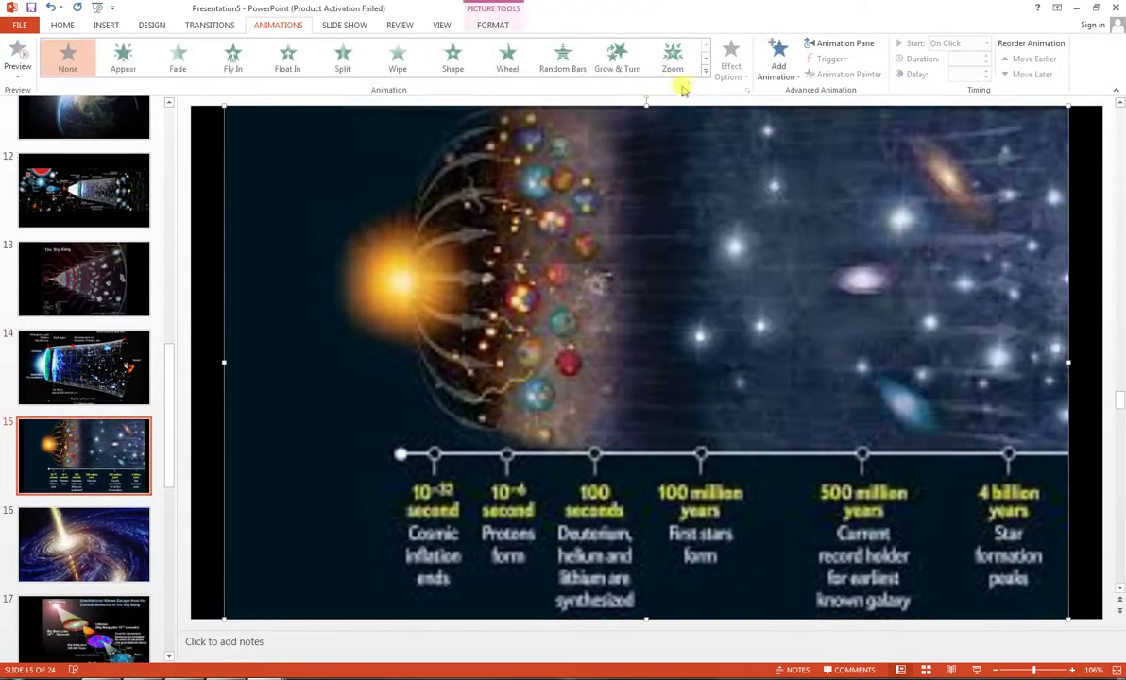
pyautogui.click(672, 58)
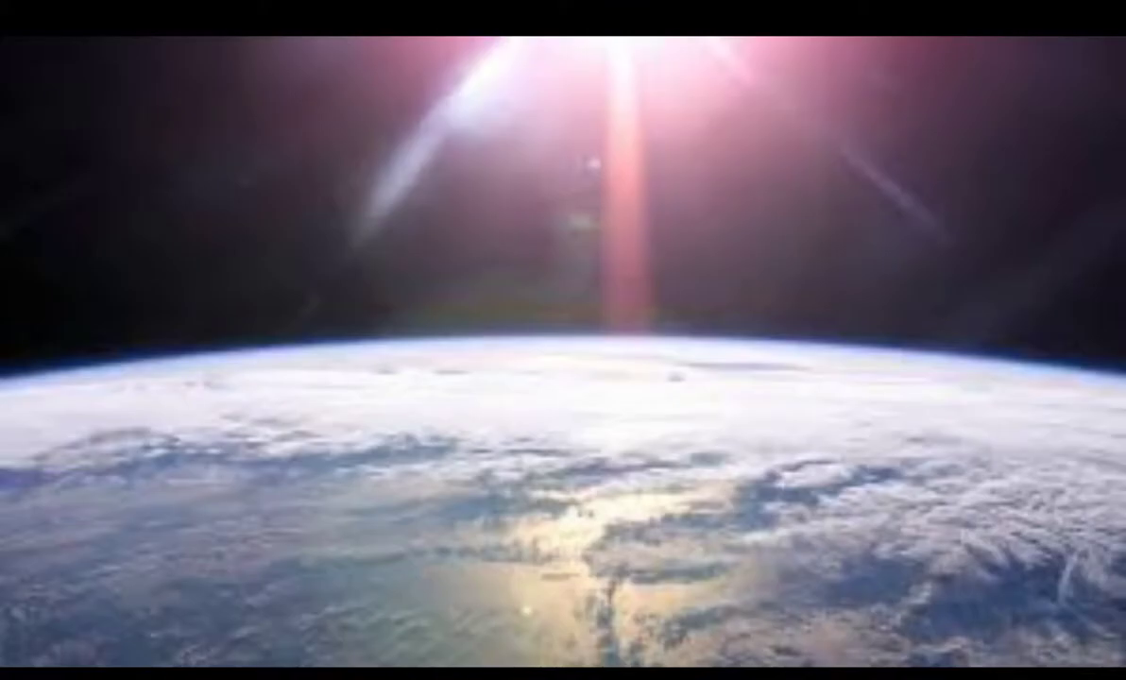
# Exit the running slide show and return to the first slide.
pyautogui.press('Escape')
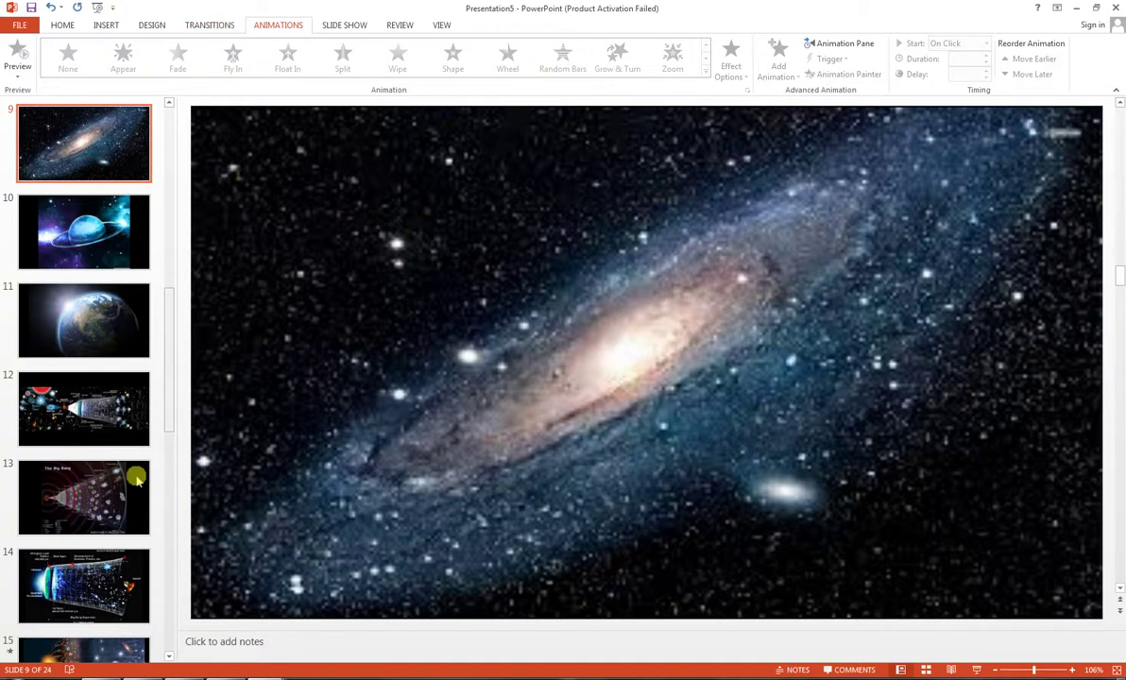
pyautogui.moveTo(175, 342); pyautogui.dragTo(176, 138)
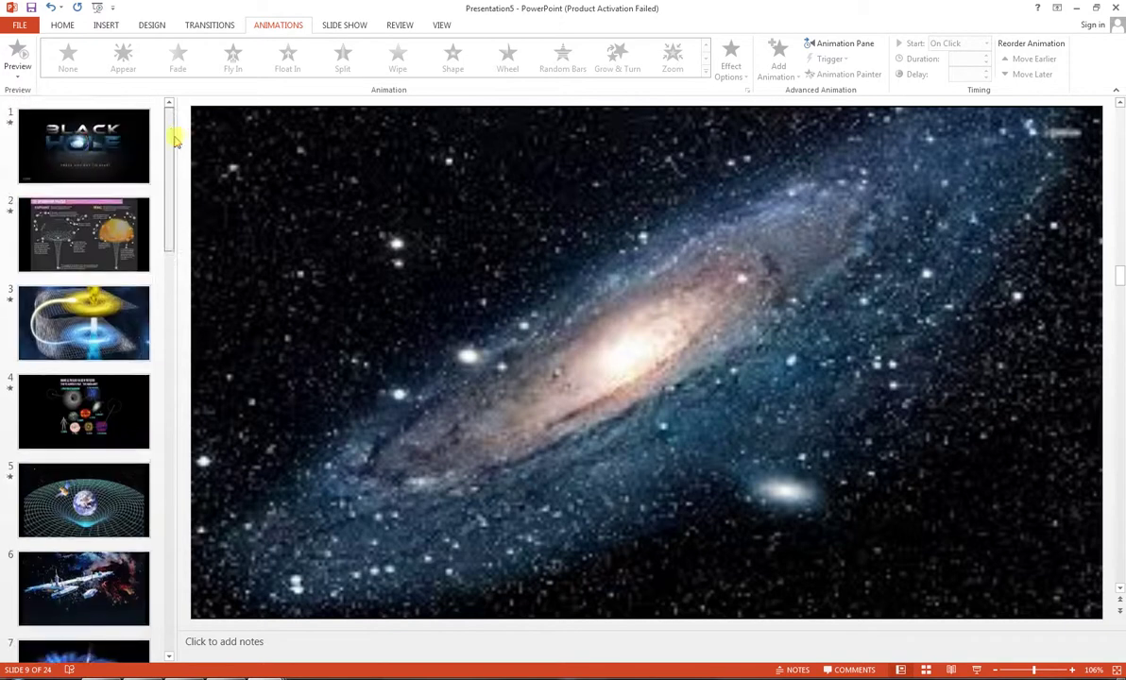
pyautogui.press('Home')
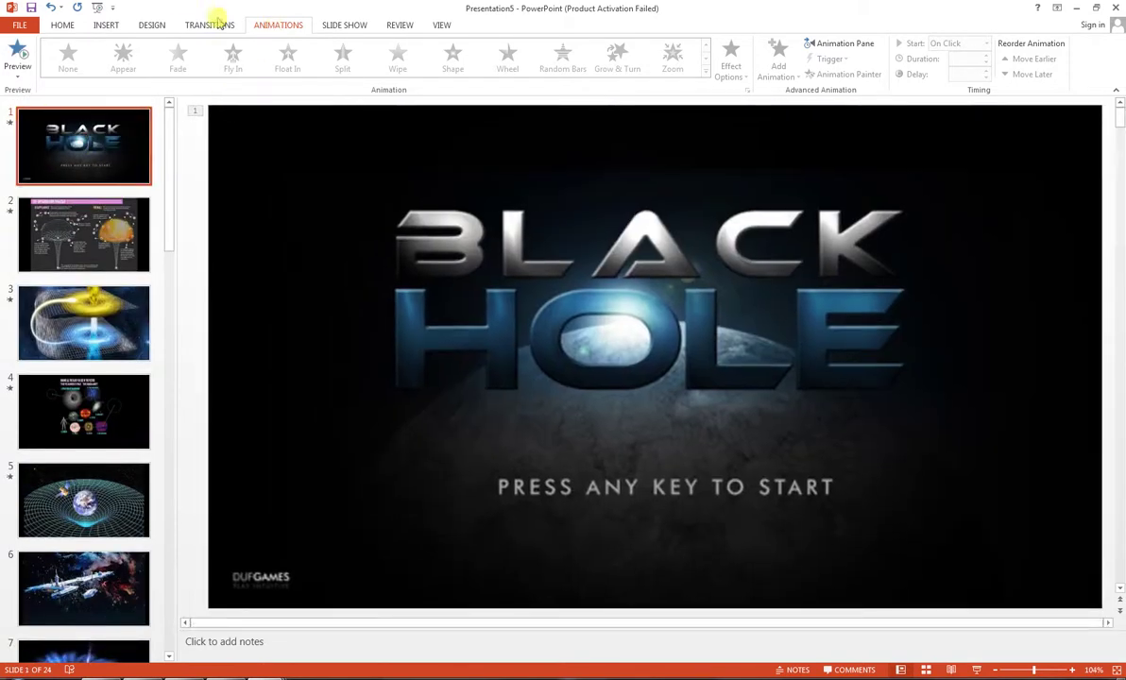
# Play the slide show from the beginning, end it, and select slide 1 again.
pyautogui.click(210, 26)
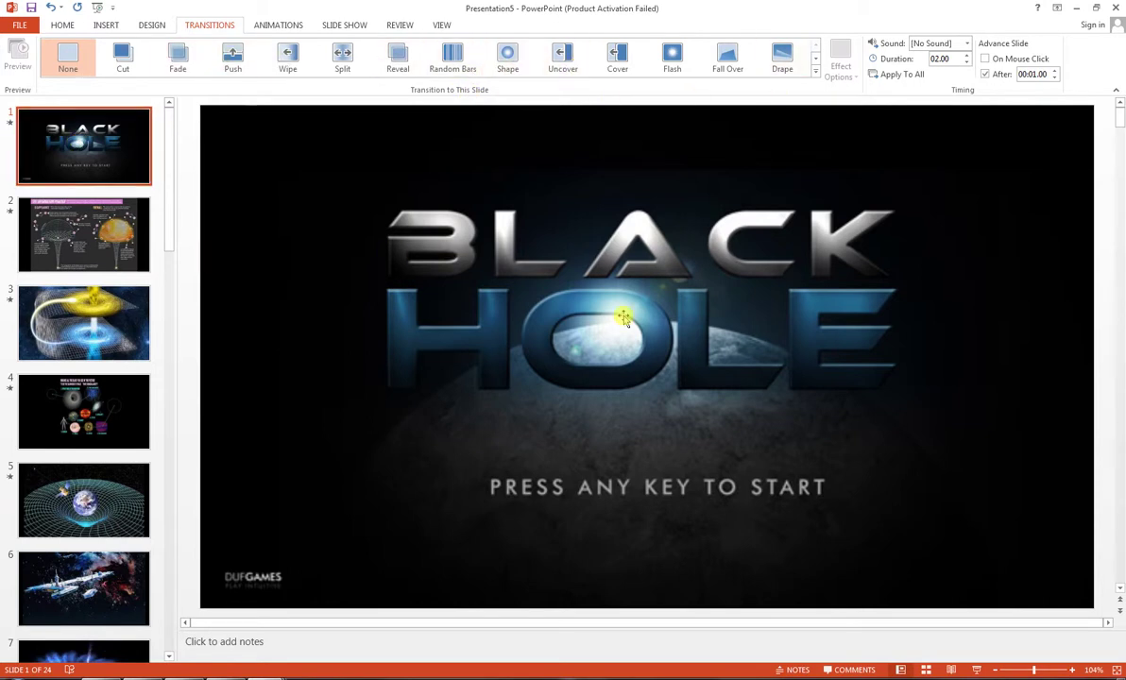
pyautogui.press('F5')
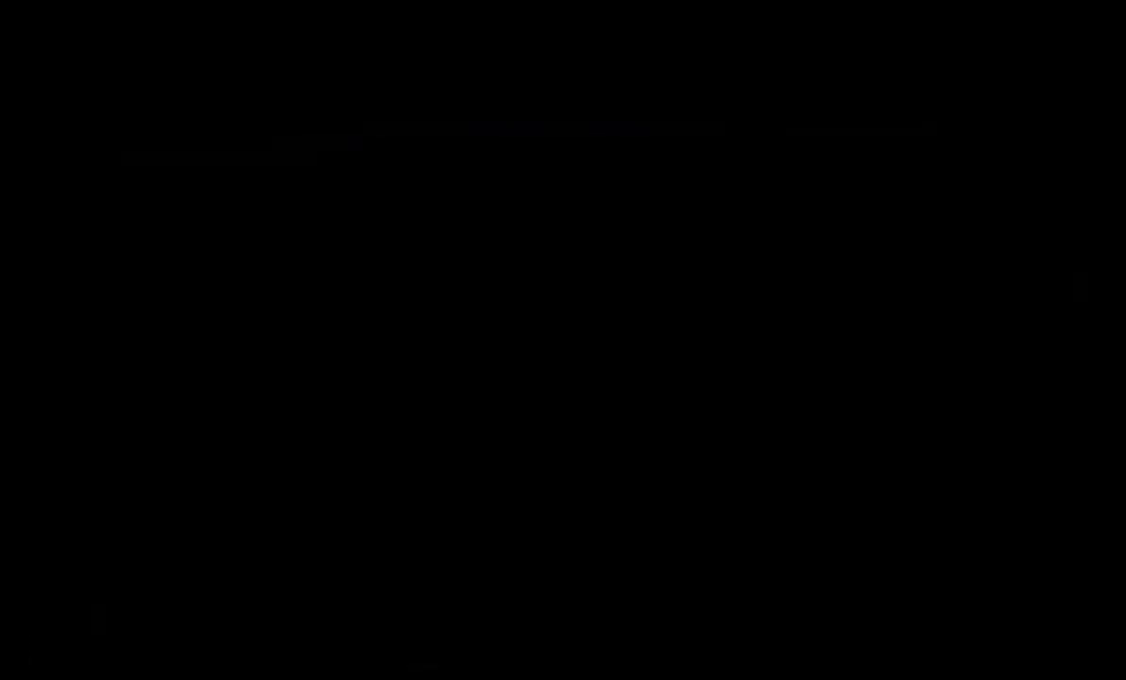
pyautogui.press('Escape')
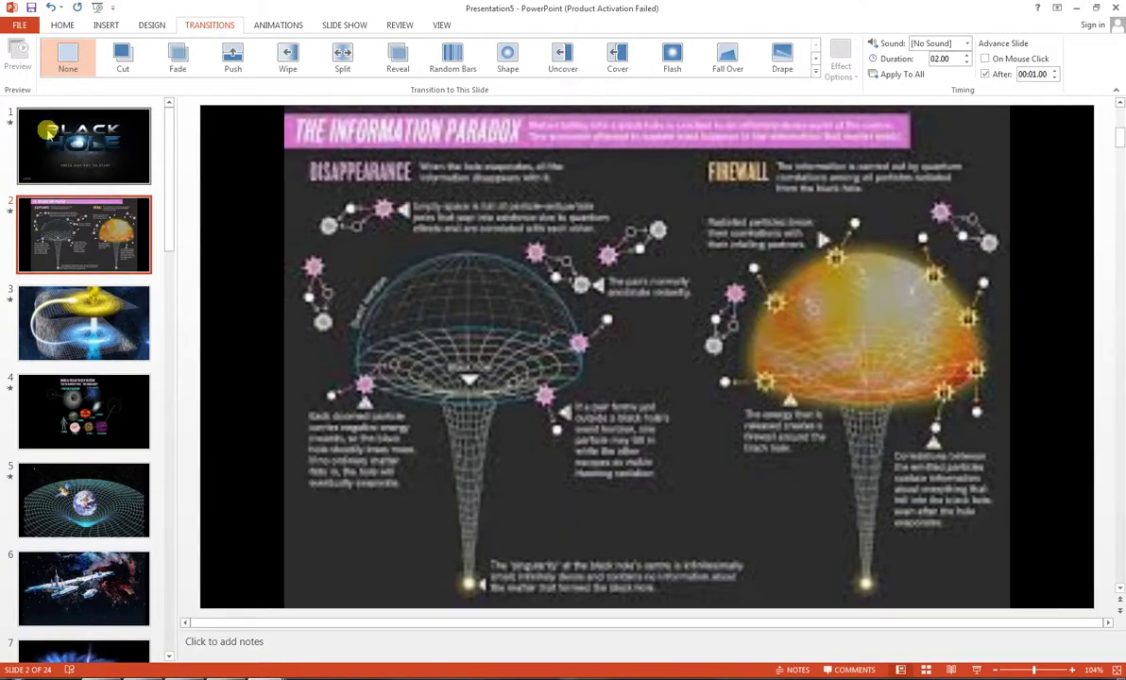
pyautogui.click(35, 118)
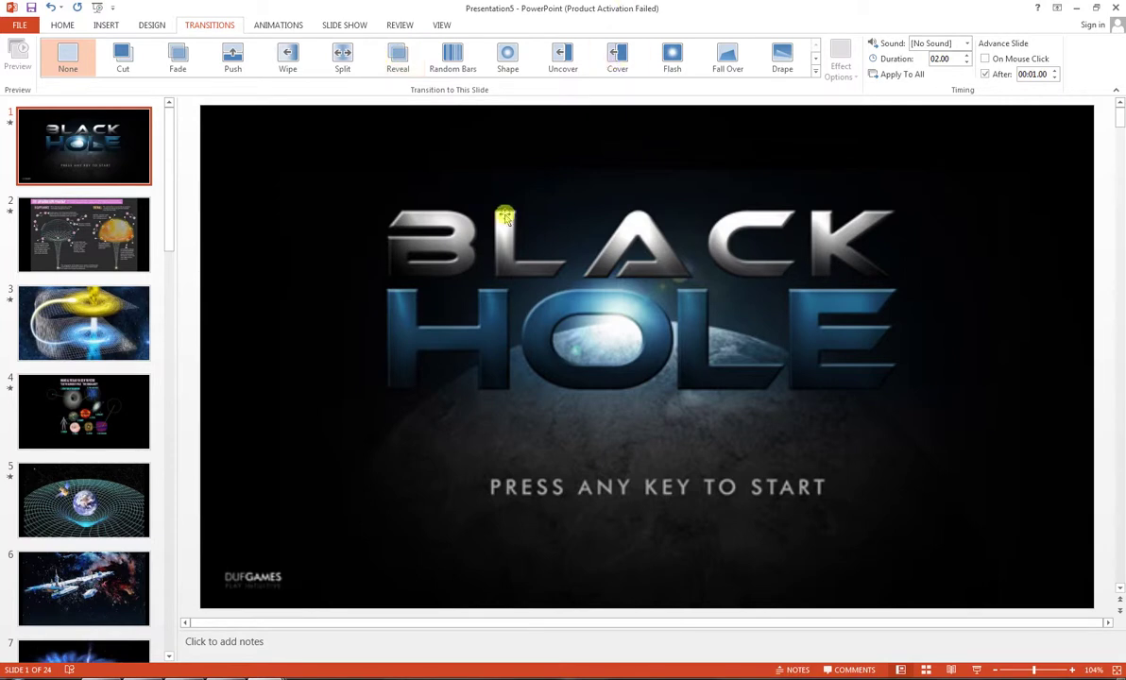
# Apply the Doors transition to slide 1.
pyautogui.click(815, 77)
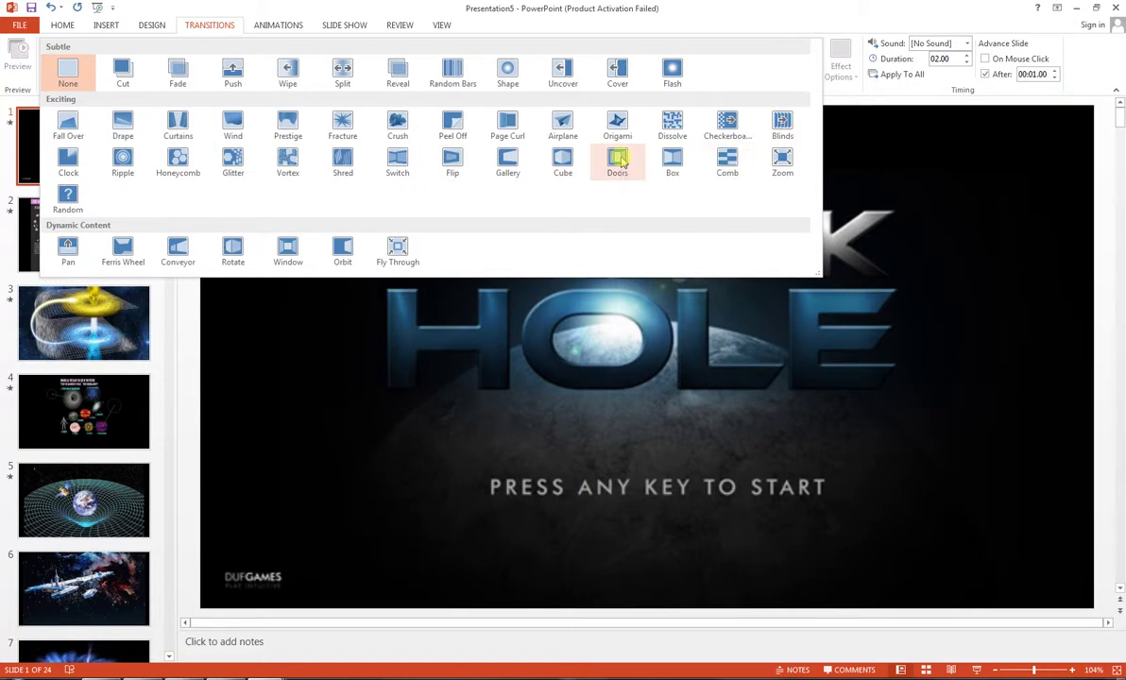
pyautogui.press('Escape')
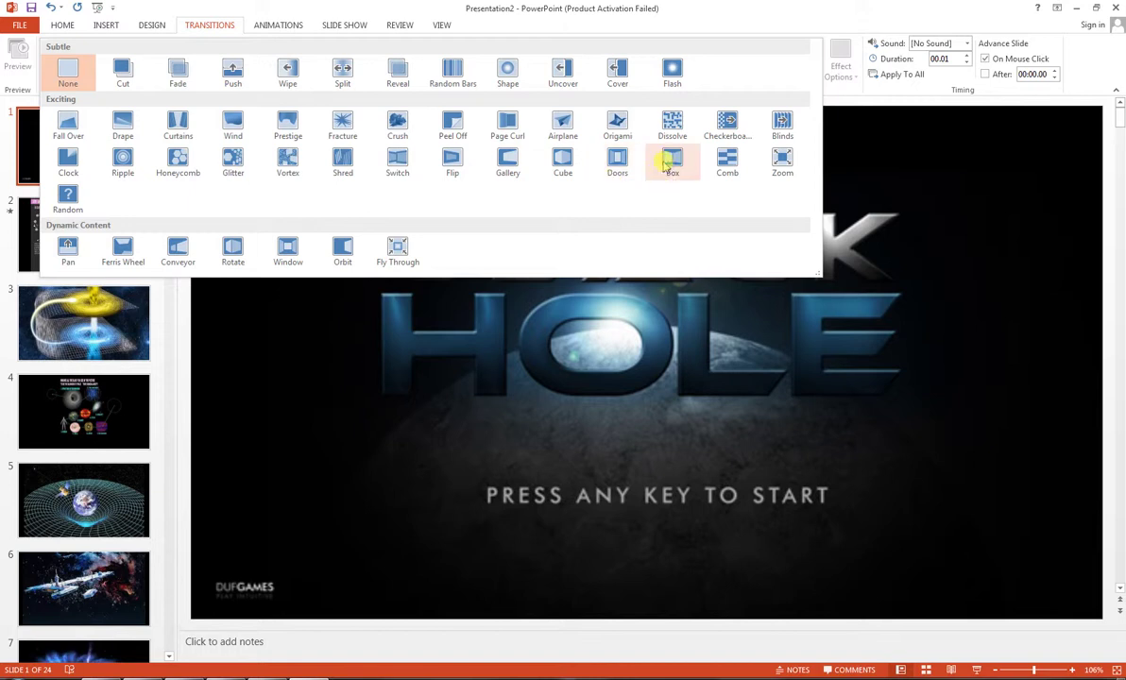
pyautogui.click(619, 168)
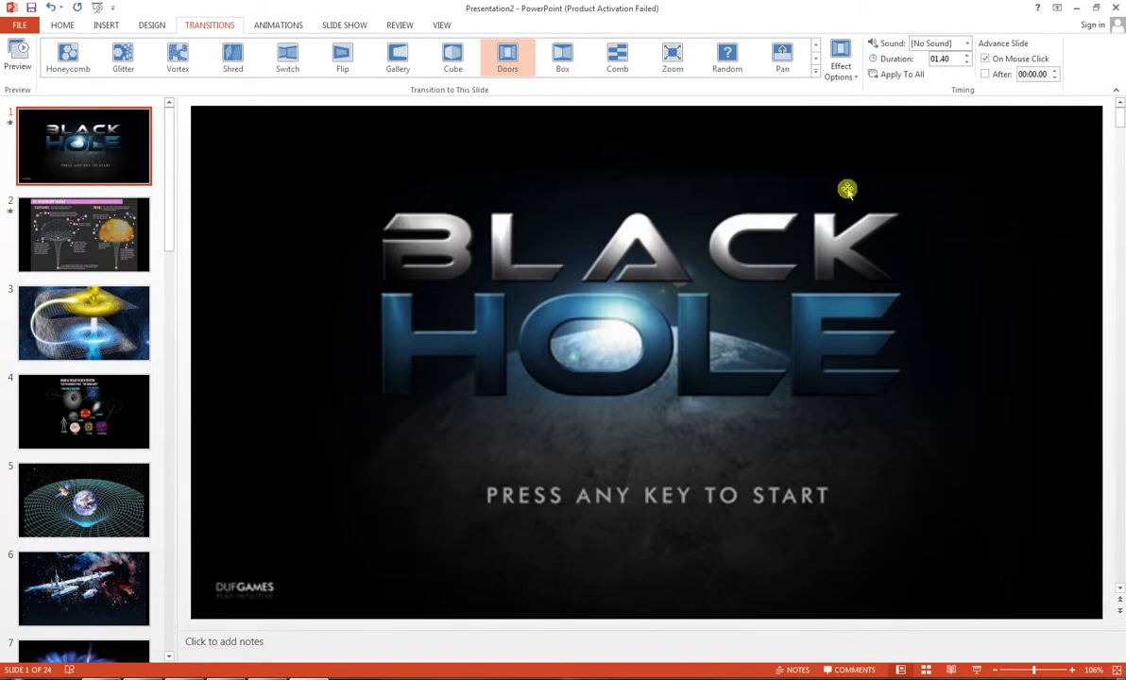
# Apply the Checkerboard transition to slide 1.
pyautogui.click(816, 74)
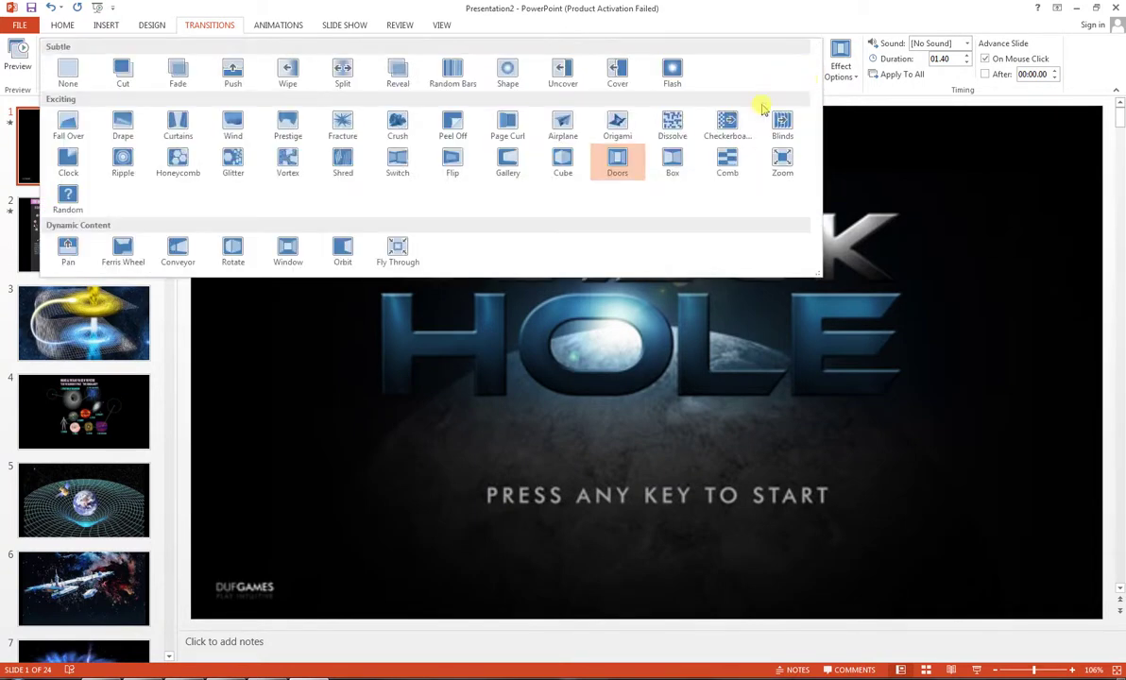
pyautogui.click(742, 153)
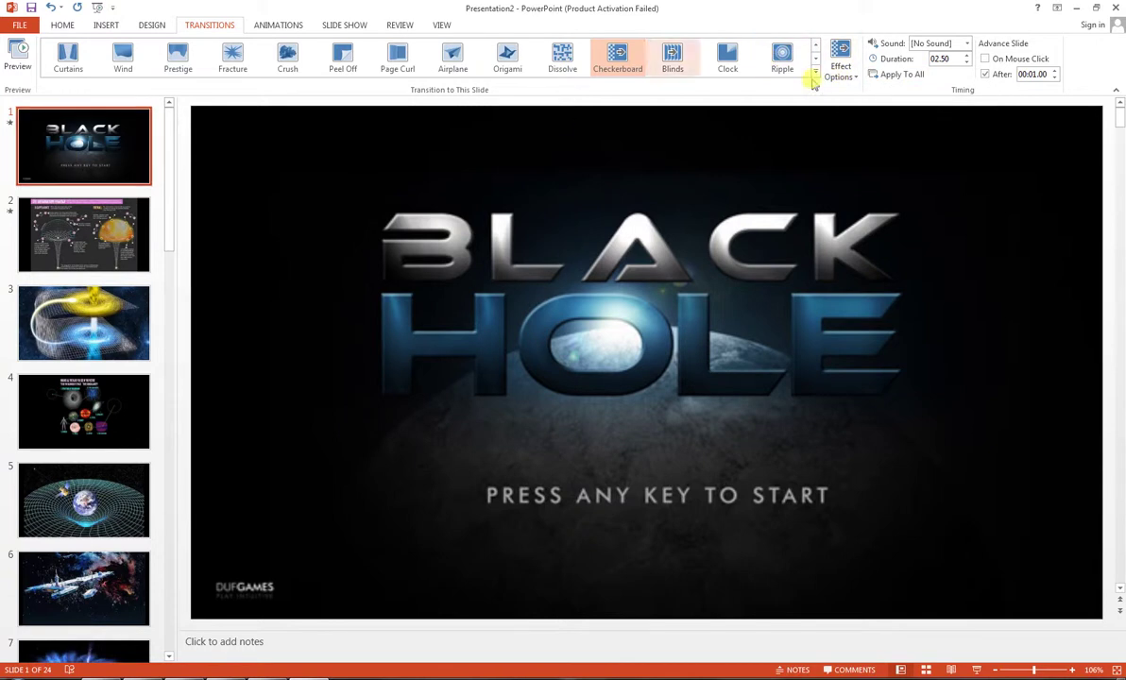
# Apply the Blinds transition to slide 1 and the Push transition to slide 2.
pyautogui.click(673, 57)
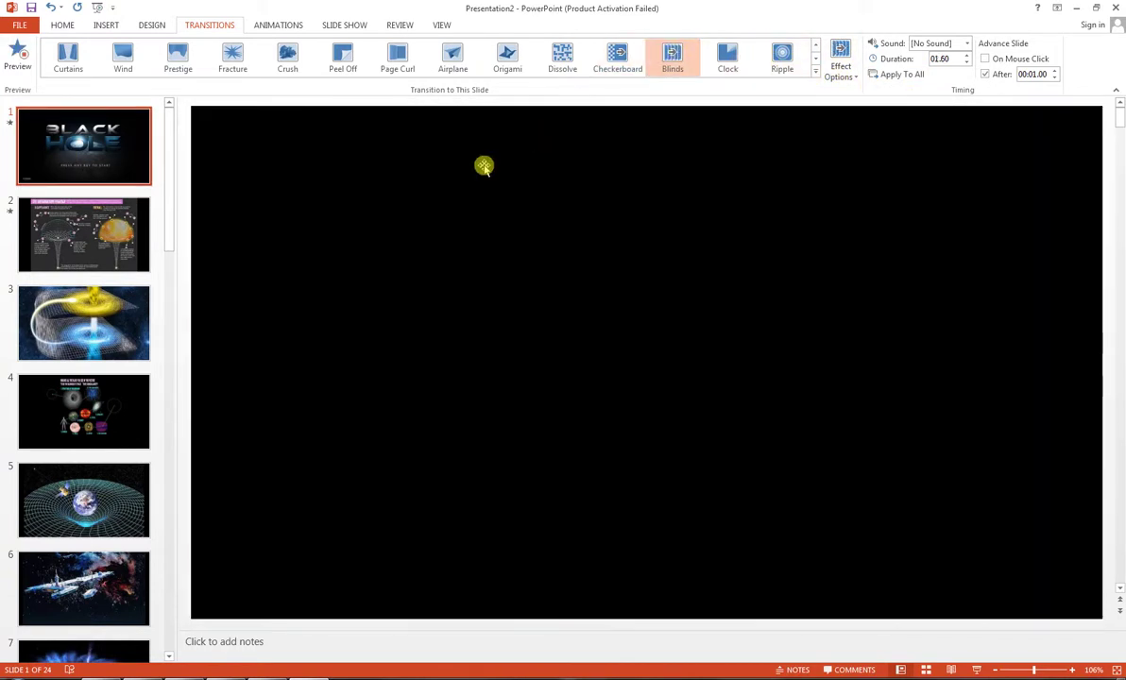
pyautogui.click(103, 210)
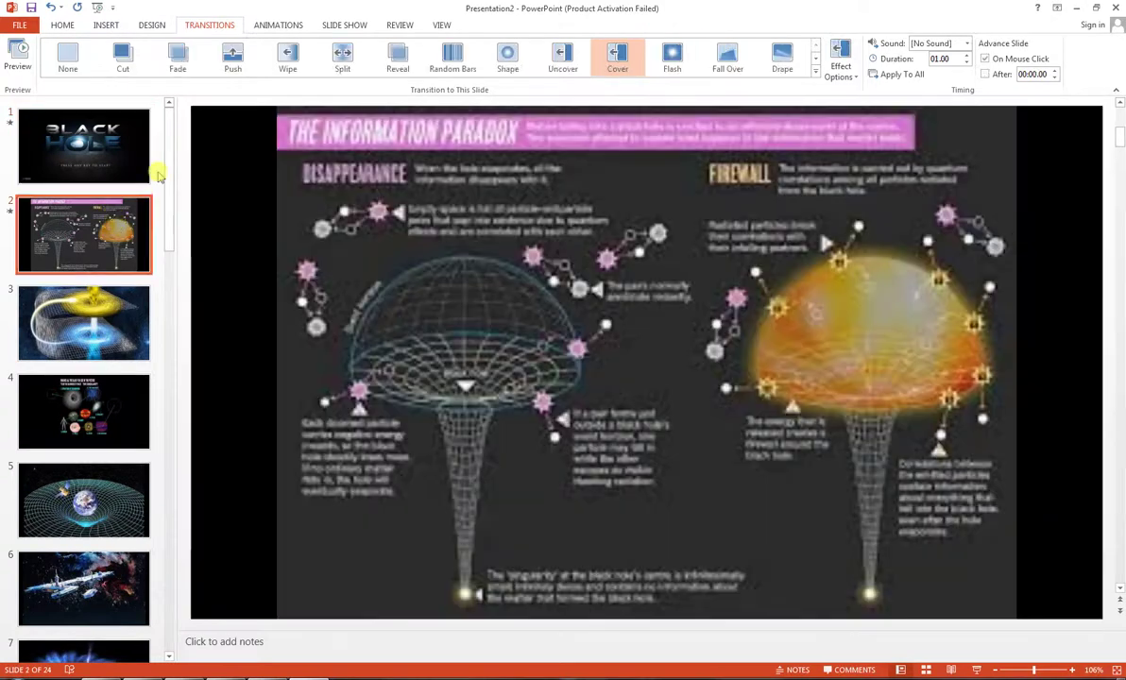
pyautogui.click(232, 57)
# Apply the Uncover transition to slide 3.
pyautogui.click(100, 337)
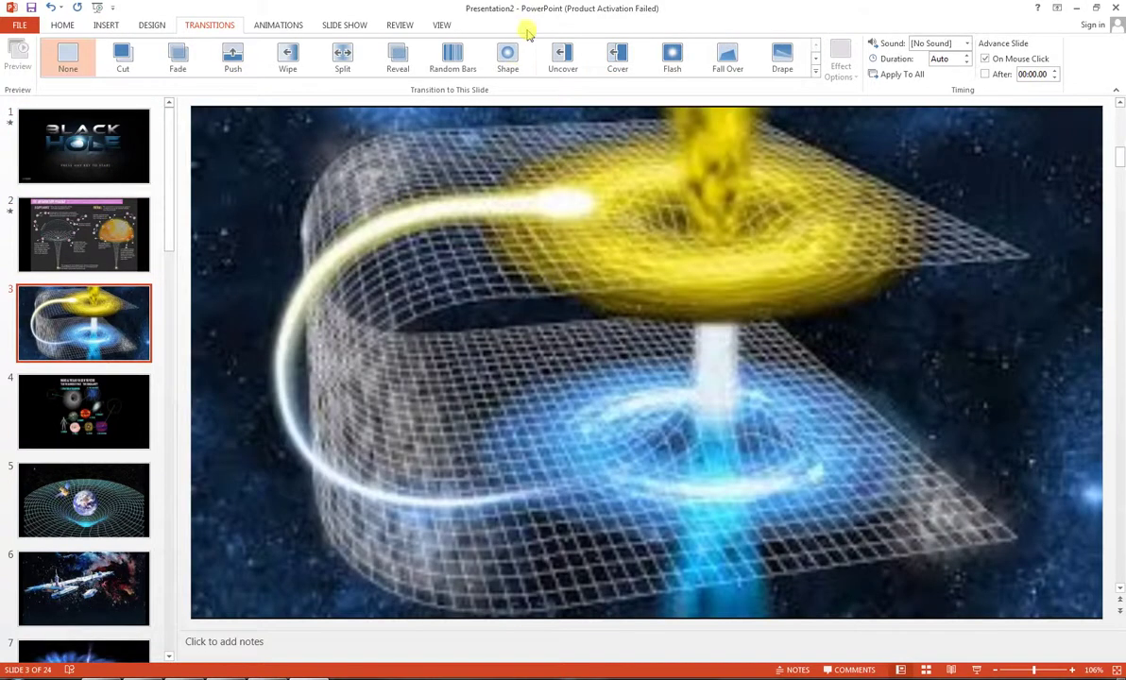
pyautogui.click(562, 59)
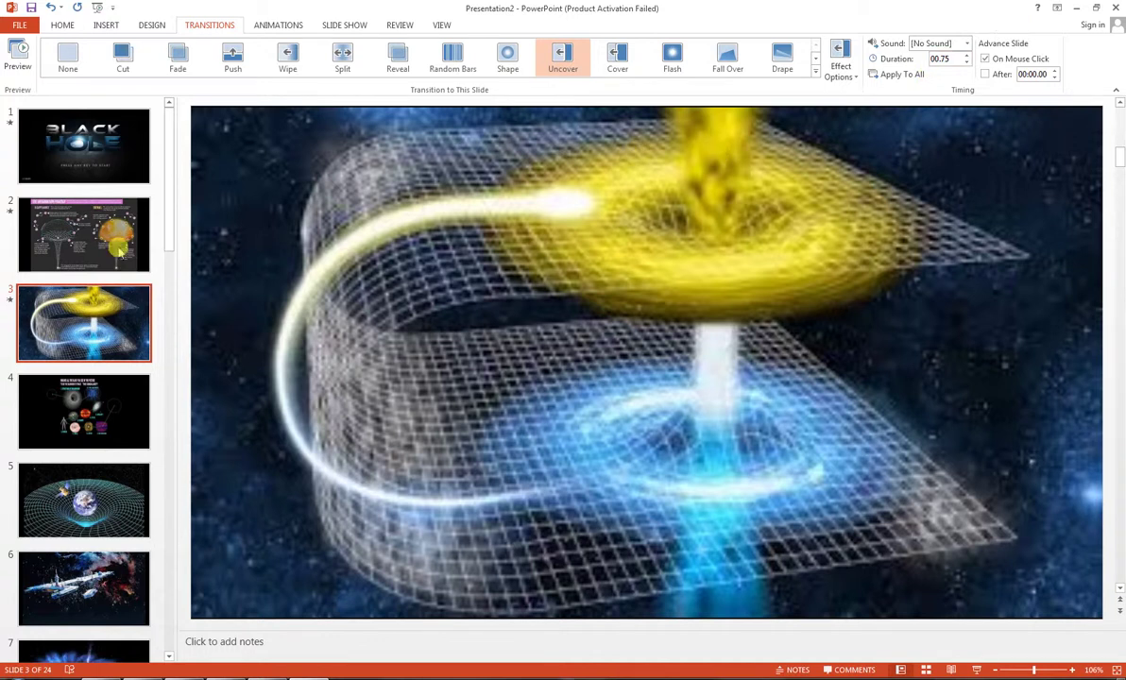
# Add a text box above the title on slide 1 with "WELCOME FRIENDS" and the YouTube channel's name on the line below.
pyautogui.click(100, 125)
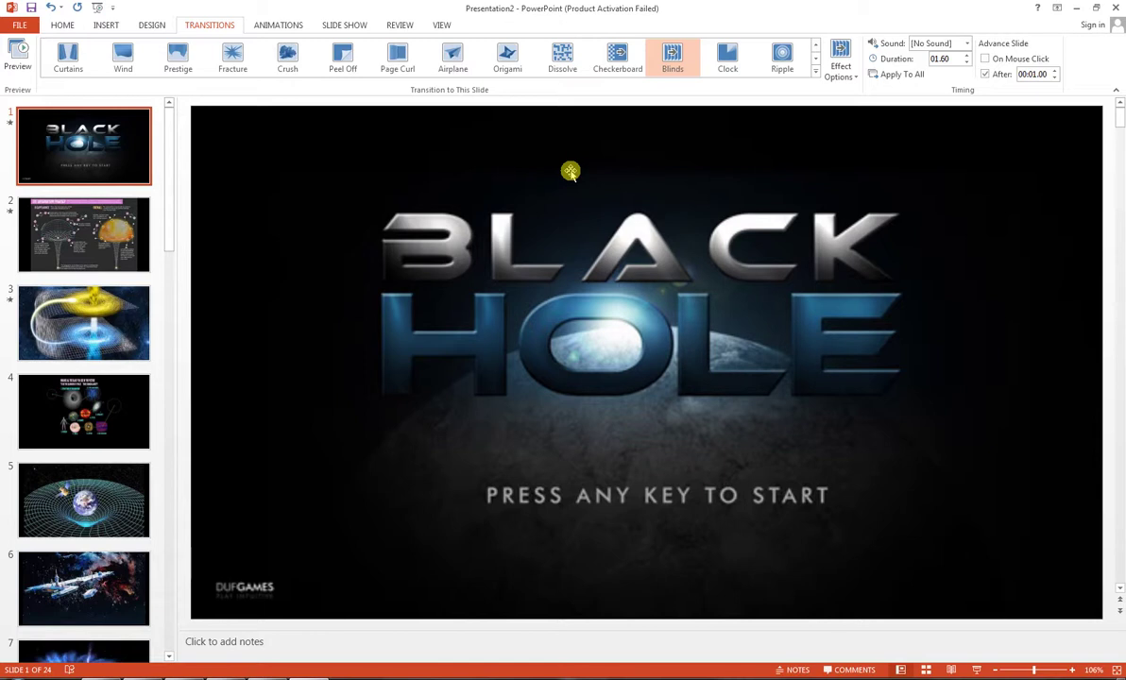
pyautogui.click(106, 26)
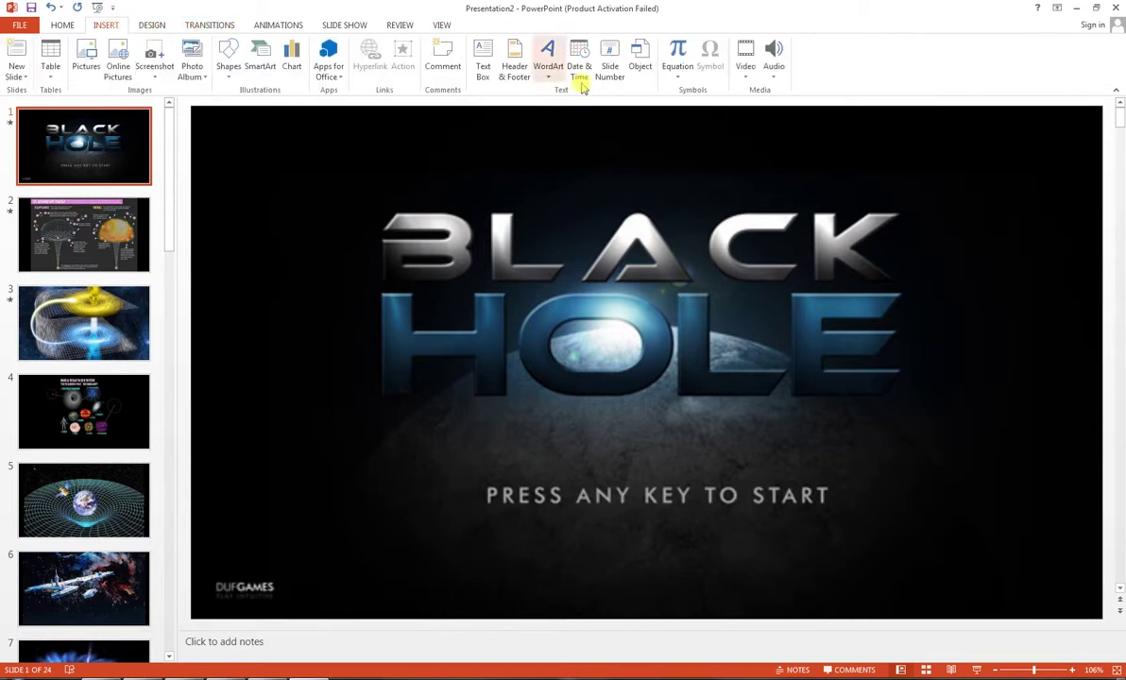
pyautogui.click(484, 80)
pyautogui.moveTo(231, 127)
pyautogui.mouseDown()
pyautogui.moveTo(389, 194)
pyautogui.moveTo(457, 190)
pyautogui.mouseUp()
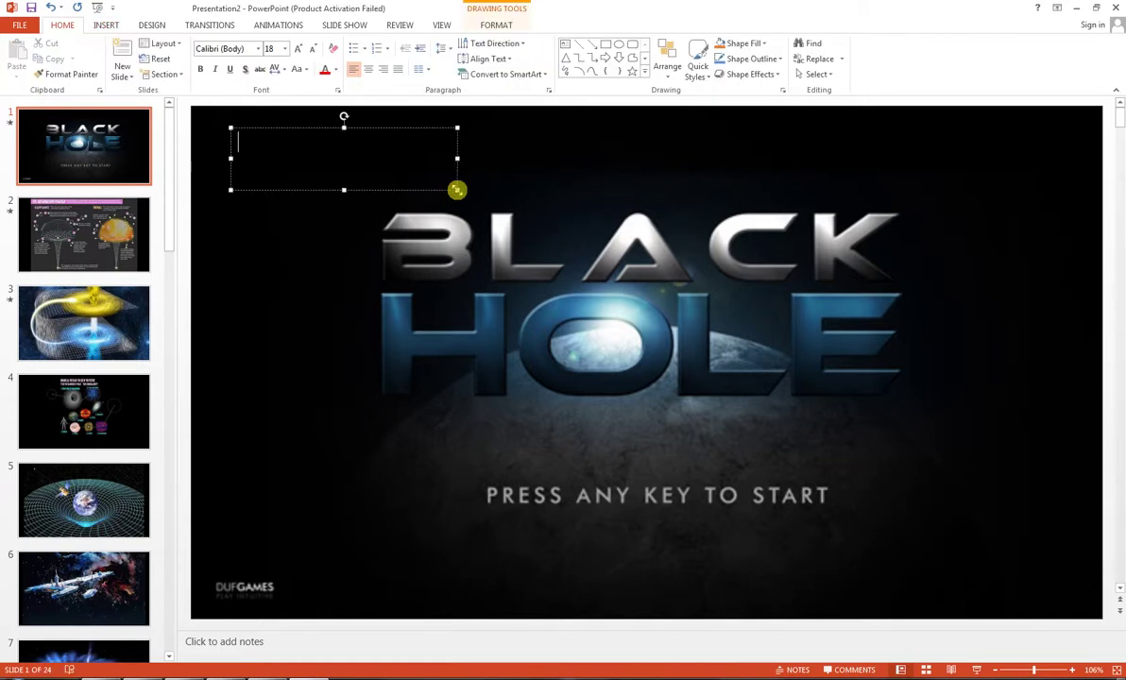
pyautogui.write('we')
pyautogui.press('BackSpace')
pyautogui.press('BackSpace')
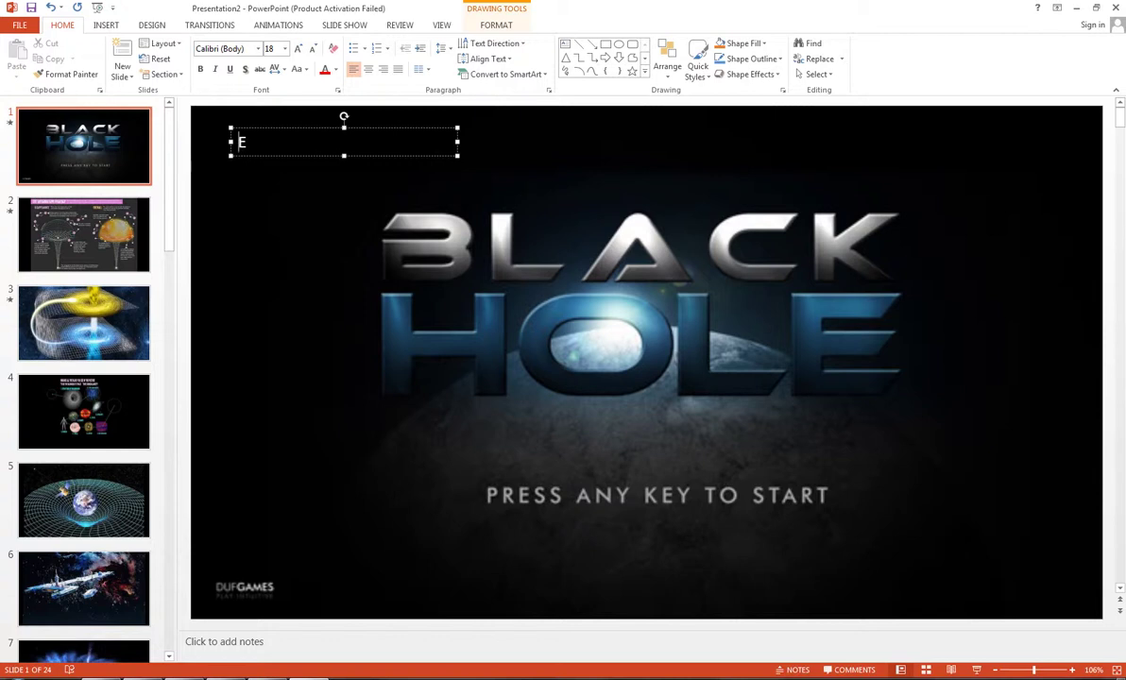
pyautogui.write('WELCOME FRIENDS')
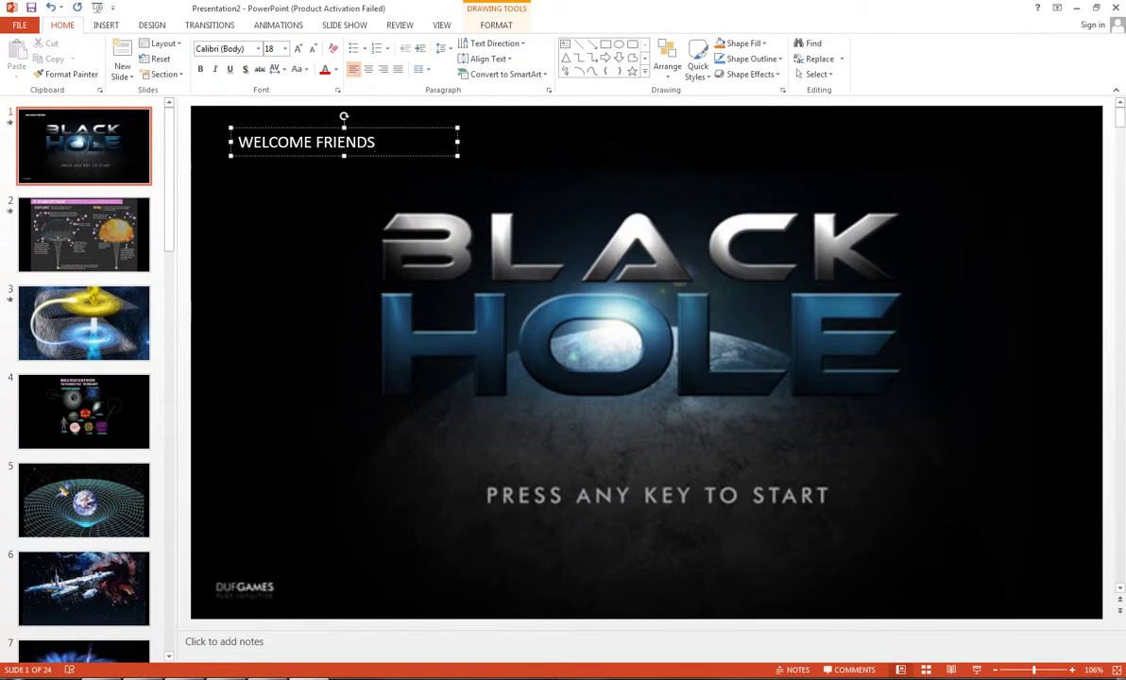
pyautogui.press('Return')
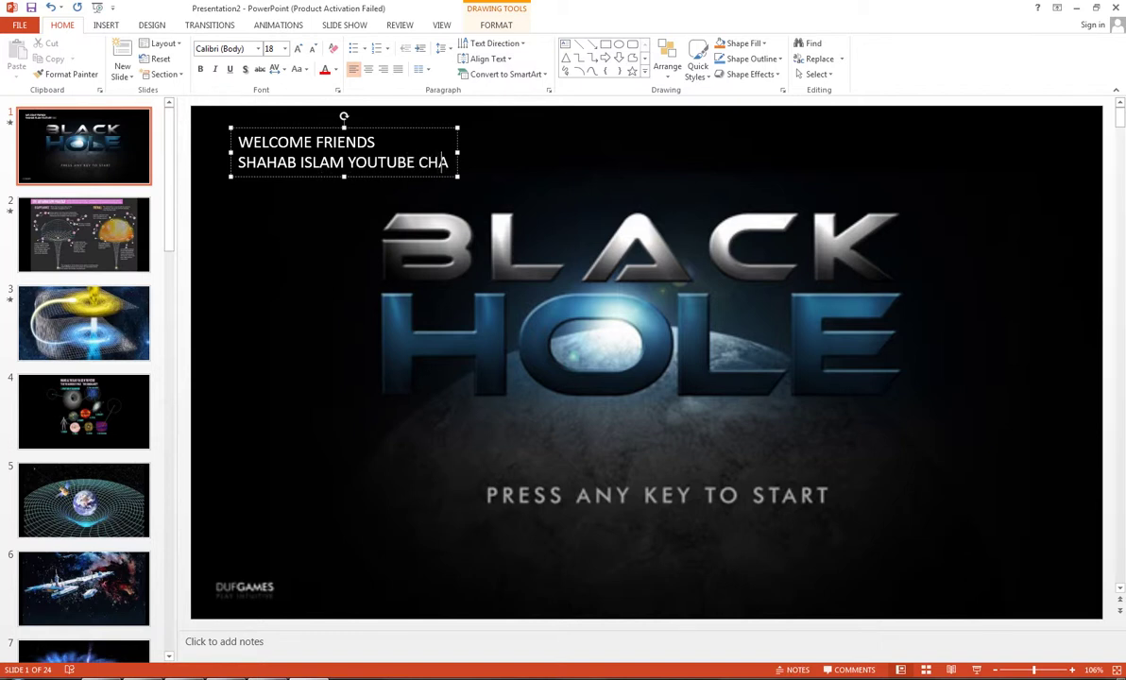
pyautogui.write('NNEL')
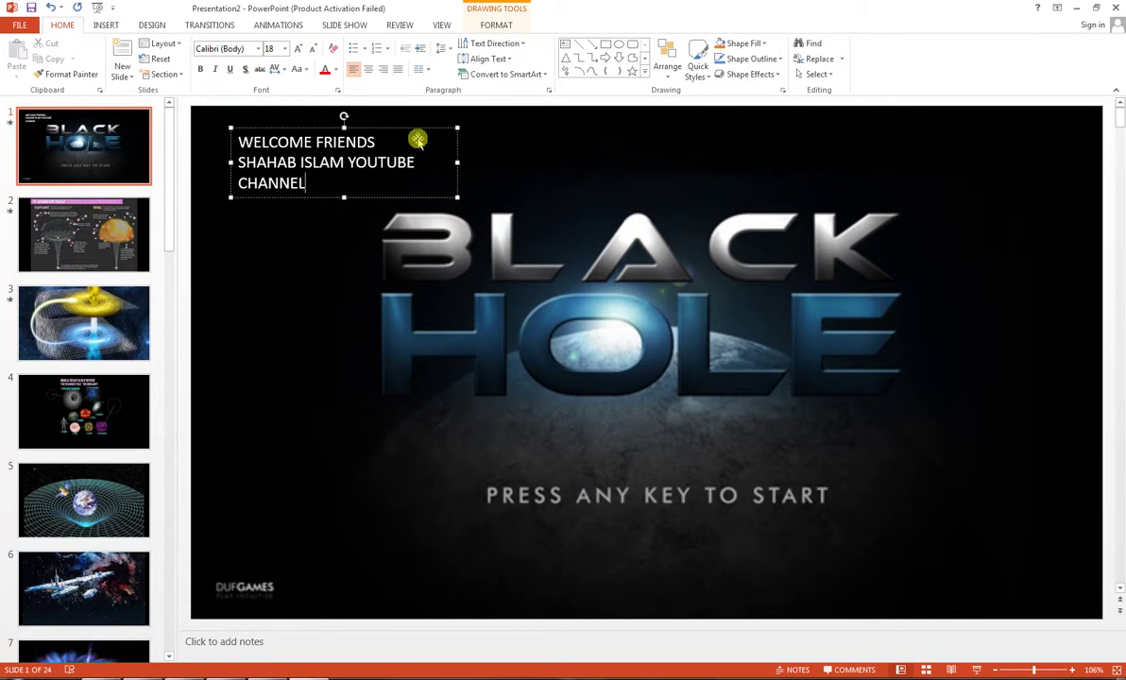
# Increase the welcome text's font size to 24 and rotate its text box counterclockwise to a diagonal angle.
pyautogui.click(243, 126)
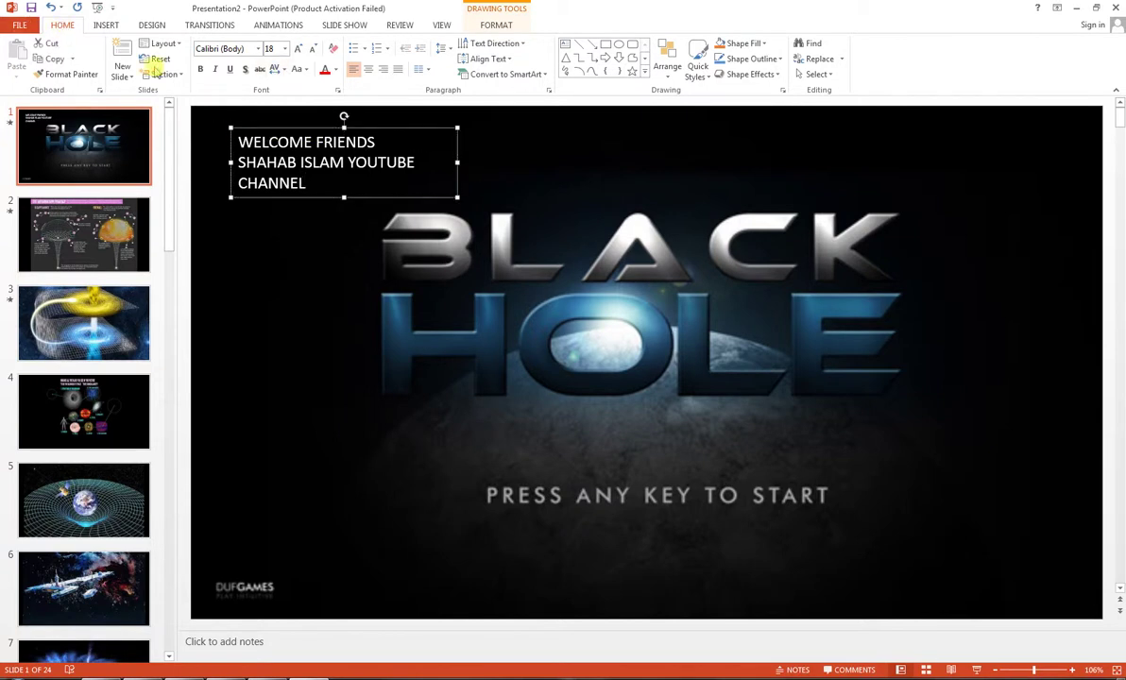
pyautogui.click(298, 50)
pyautogui.click(298, 50)
pyautogui.moveTo(337, 219); pyautogui.dragTo(284, 116)
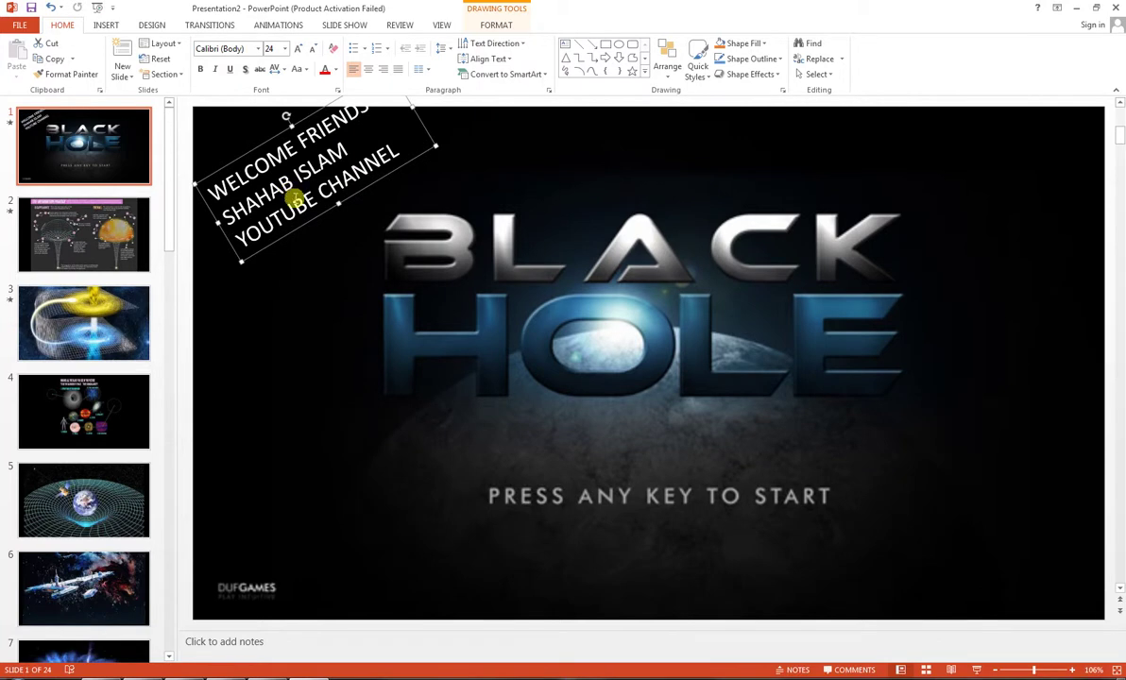
# Change the welcome text's font to Arial Black.
pyautogui.click(259, 49)
pyautogui.click(259, 52)
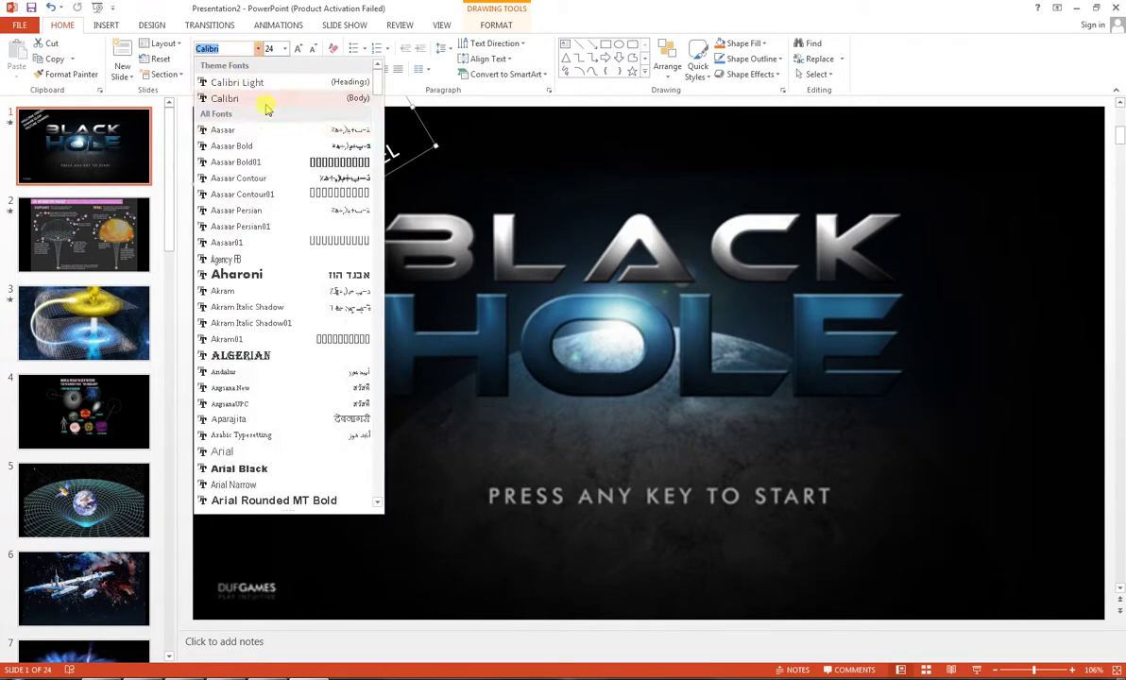
pyautogui.click(294, 468)
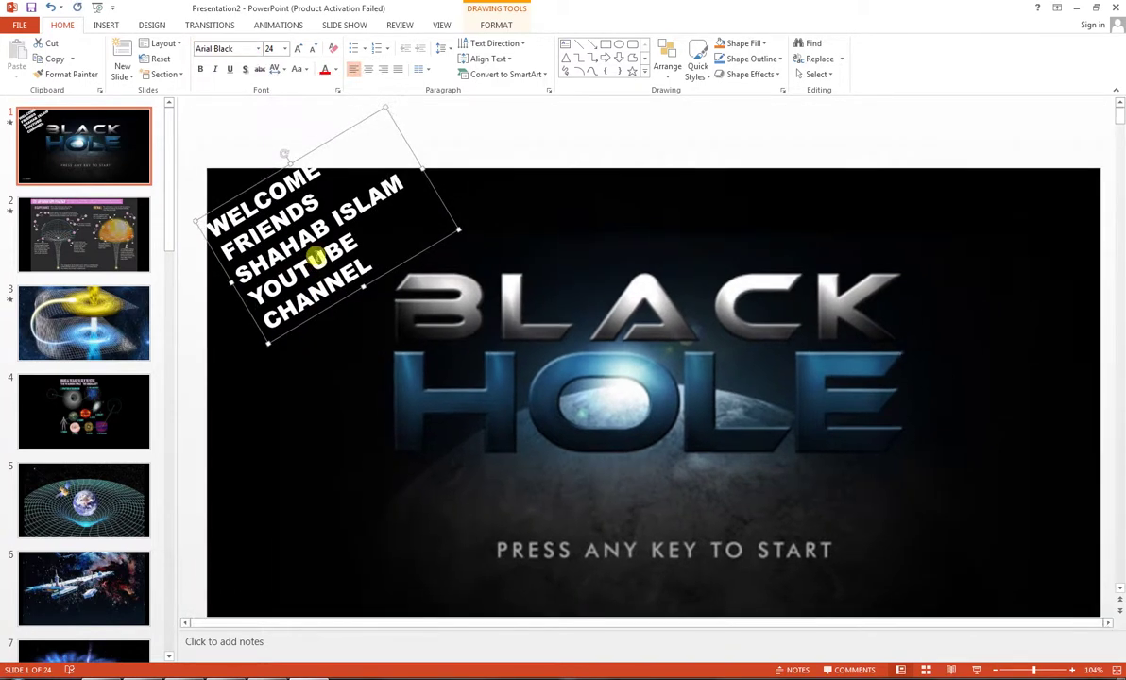
# Set the welcome text's font to Arial.
pyautogui.click(236, 48)
pyautogui.click(258, 49)
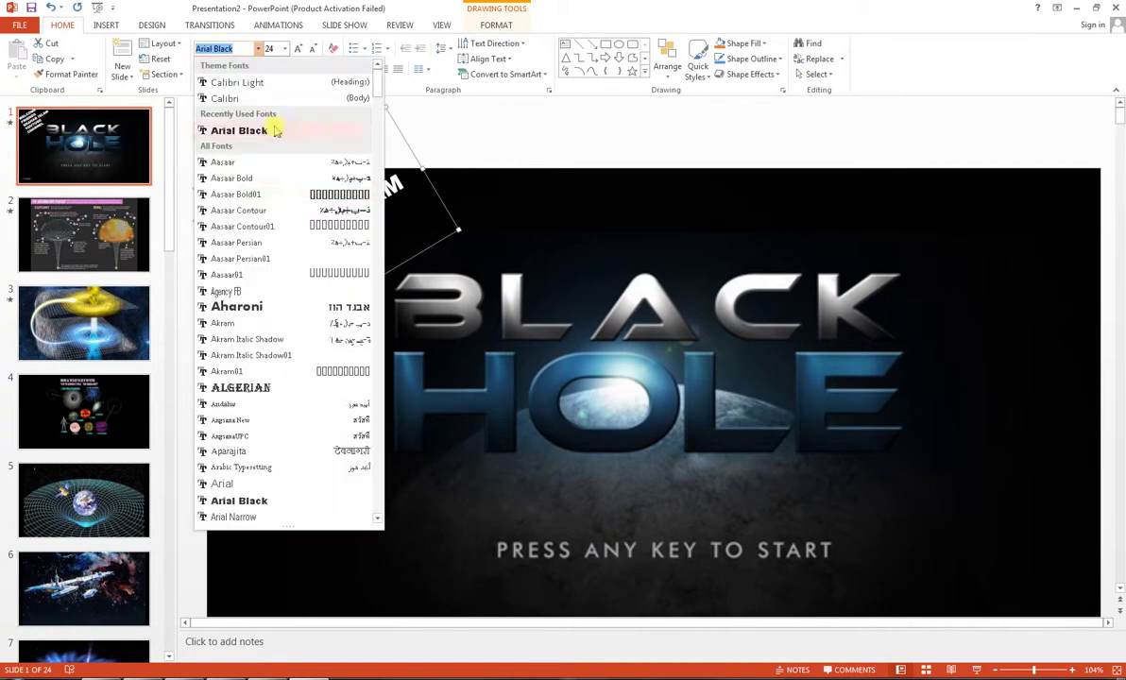
pyautogui.click(267, 486)
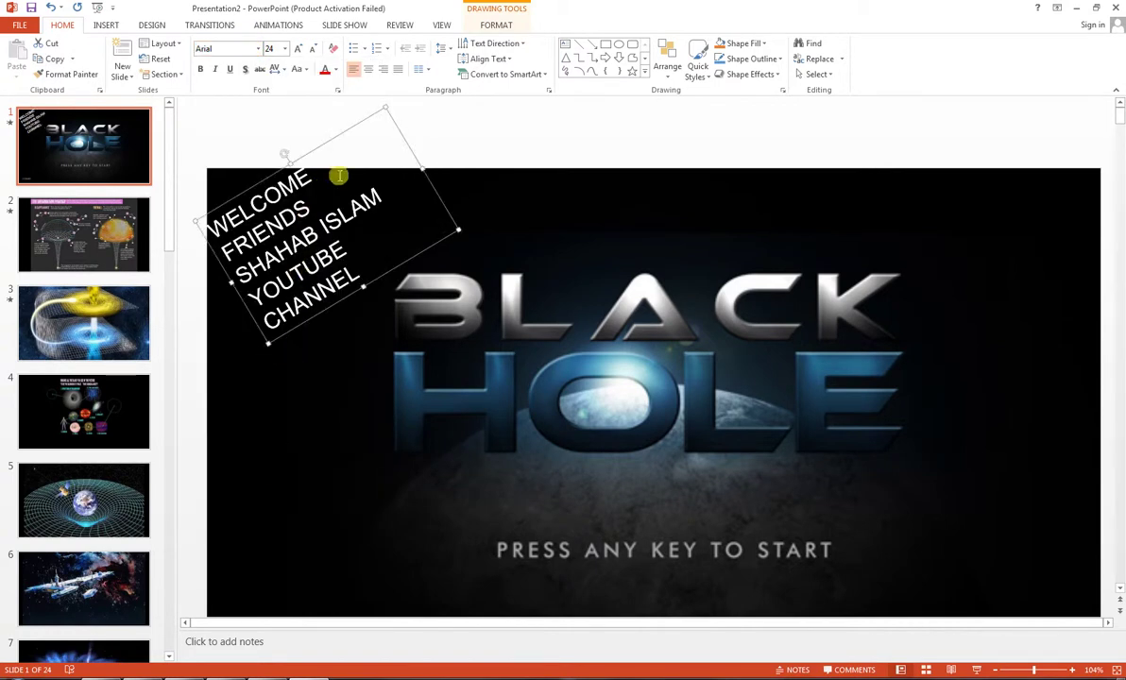
# Reposition the rotated text box in the slide's upper-left corner, beside the BLACK HOLE title.
pyautogui.moveTo(326, 162); pyautogui.dragTo(304, 244)
pyautogui.scroll(-1, 372, 239)
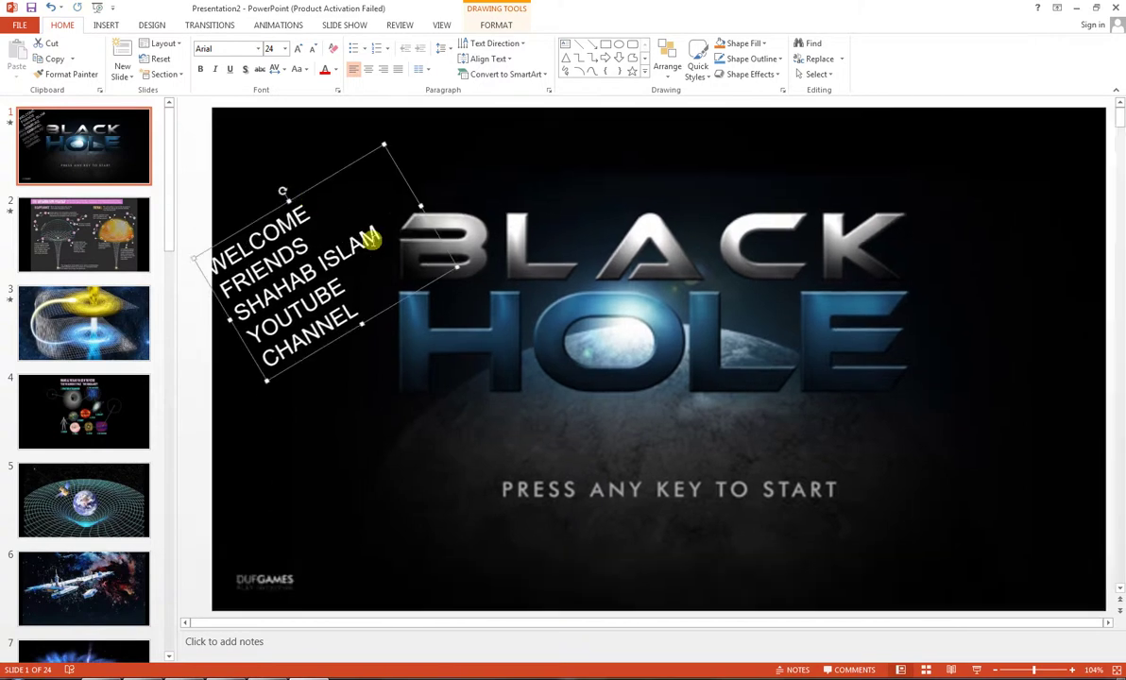
pyautogui.moveTo(298, 329); pyautogui.dragTo(335, 309)
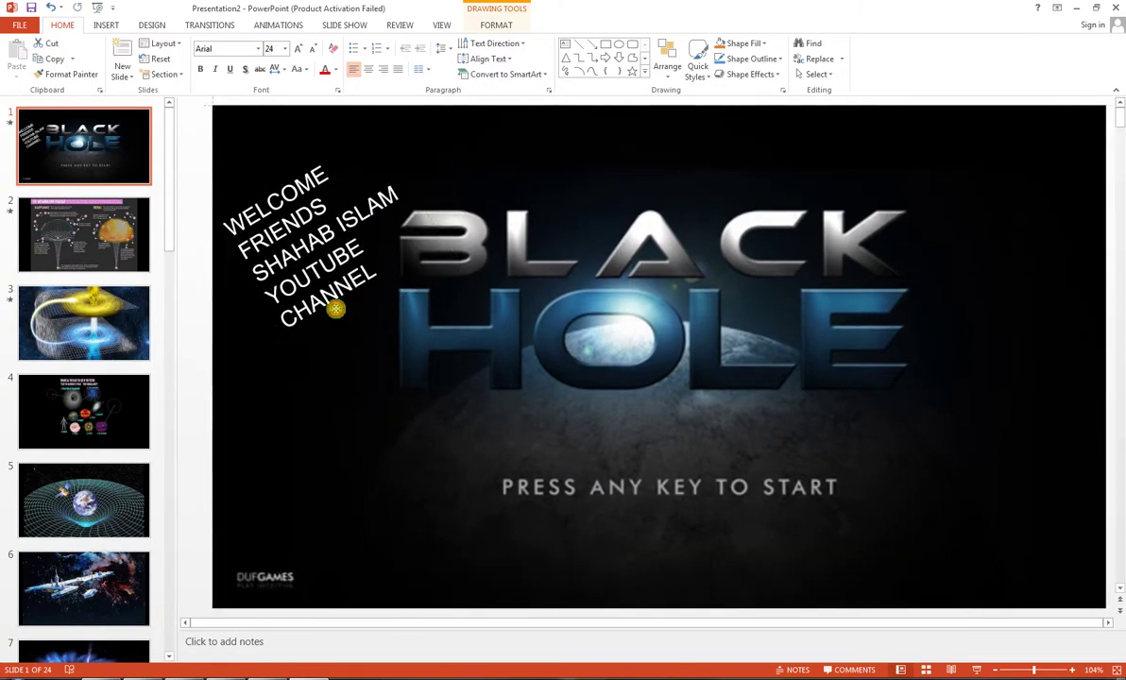
pyautogui.click(335, 309)
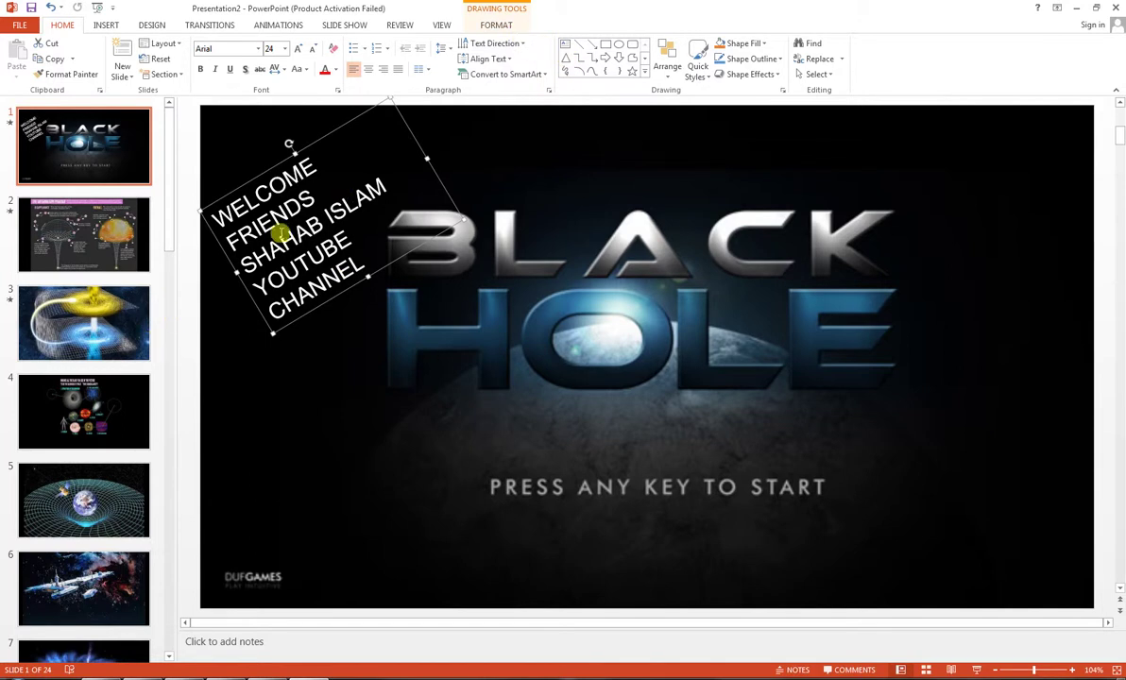
# Preview the shape styles and a yellow shape fill on the welcome text box.
pyautogui.click(496, 26)
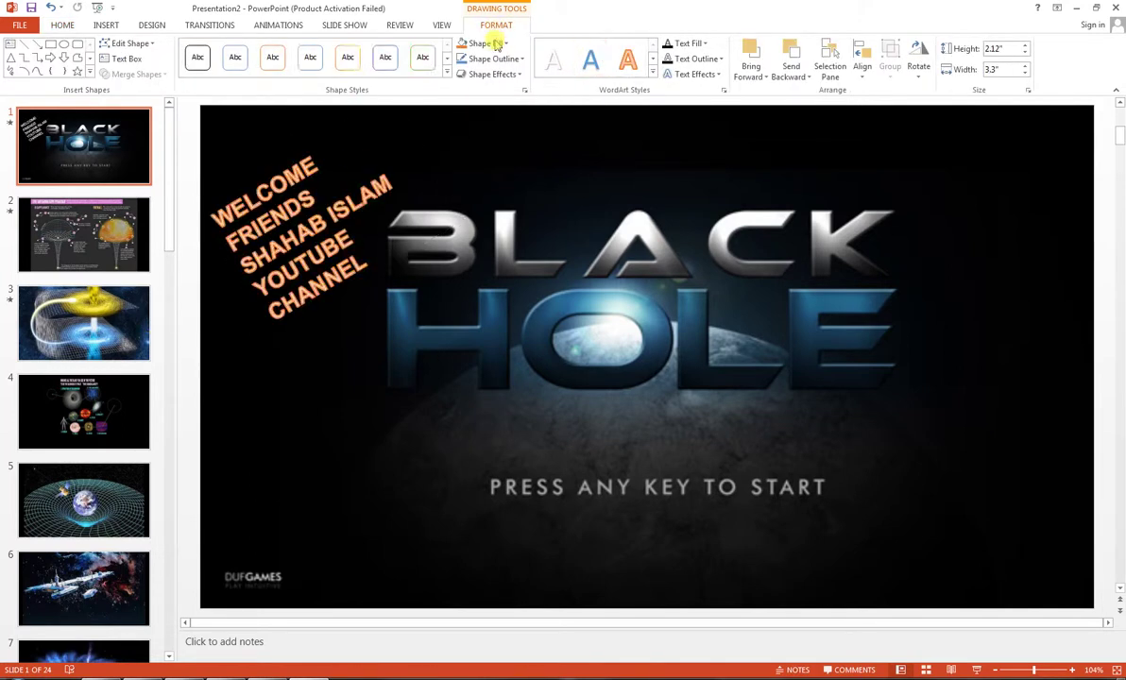
pyautogui.click(447, 73)
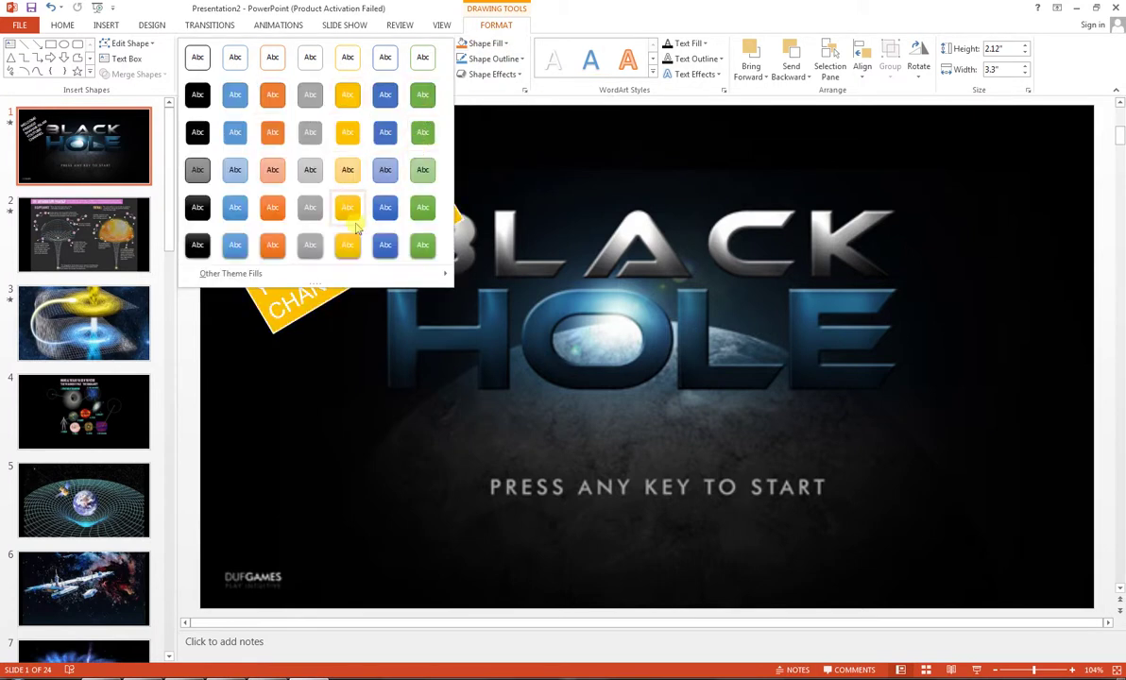
pyautogui.click(480, 44)
pyautogui.click(481, 43)
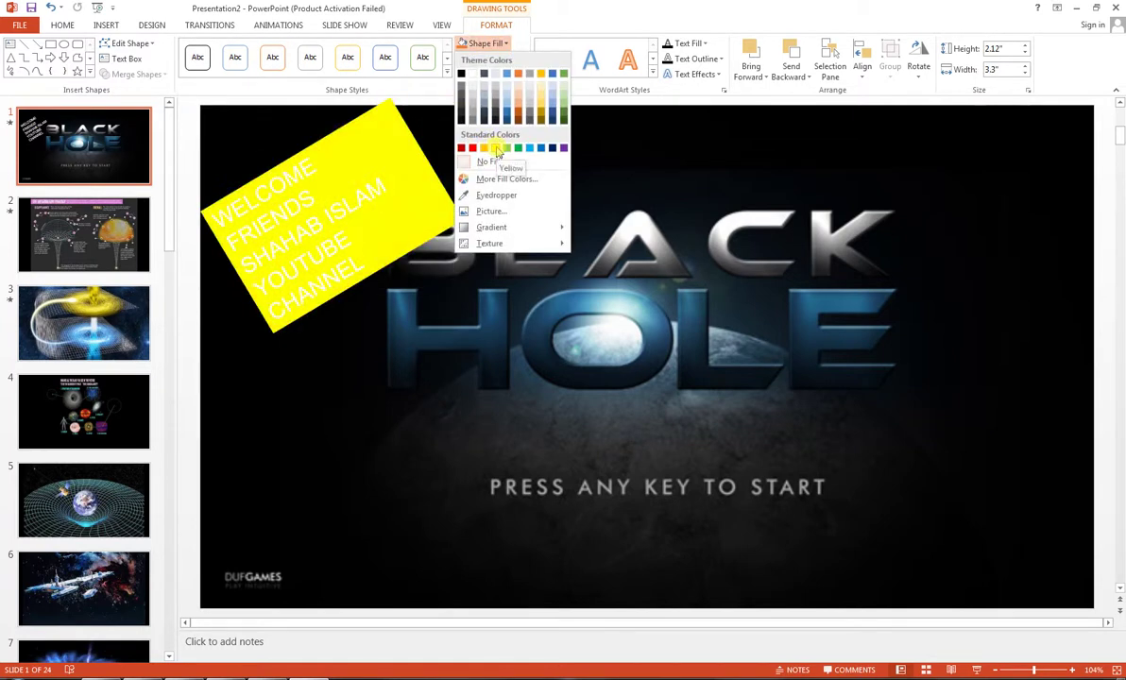
# Apply a blue WordArt style to the welcome text, and delete the text box from slide 1.
pyautogui.click(655, 73)
pyautogui.click(652, 73)
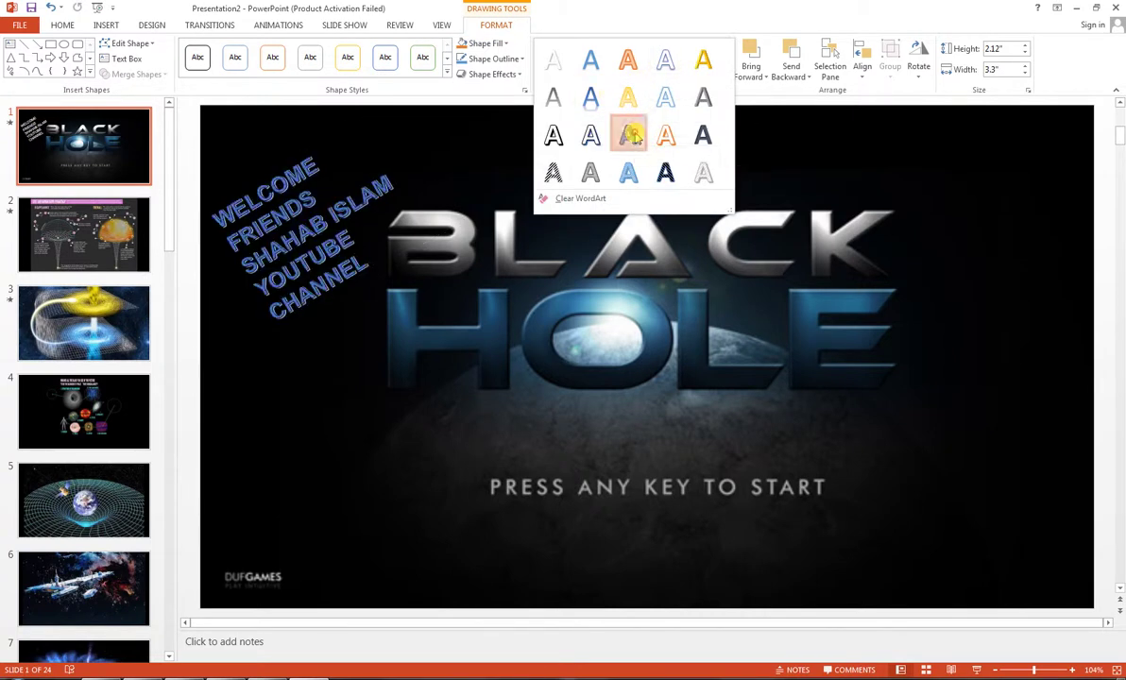
pyautogui.click(628, 135)
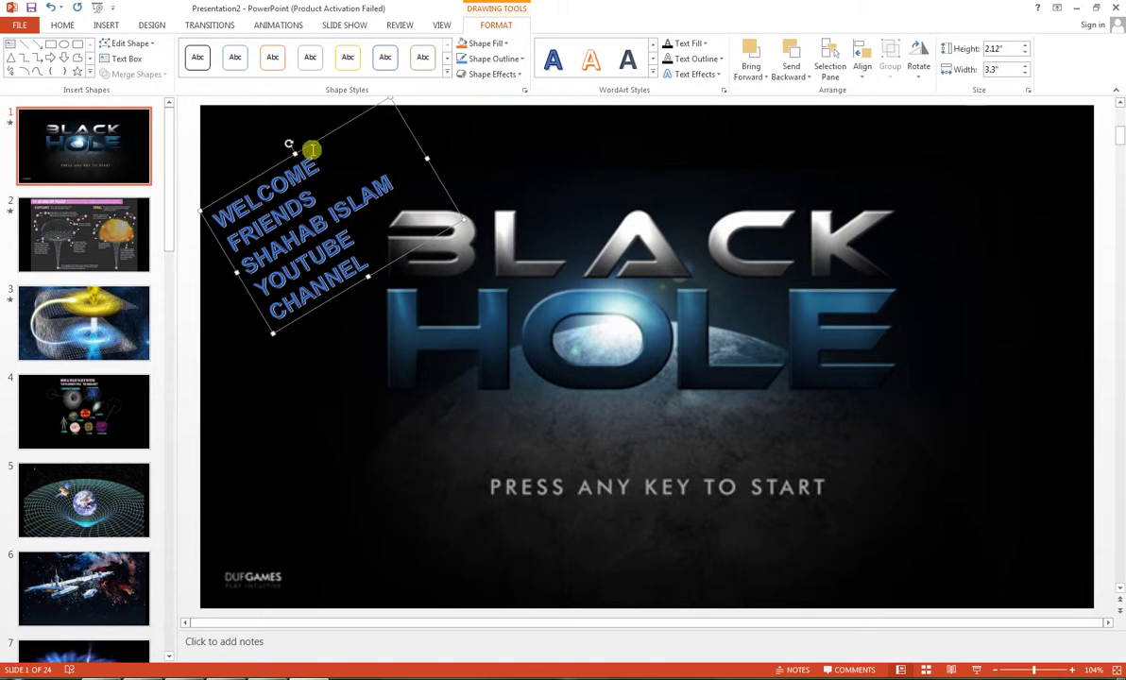
pyautogui.press('Delete')
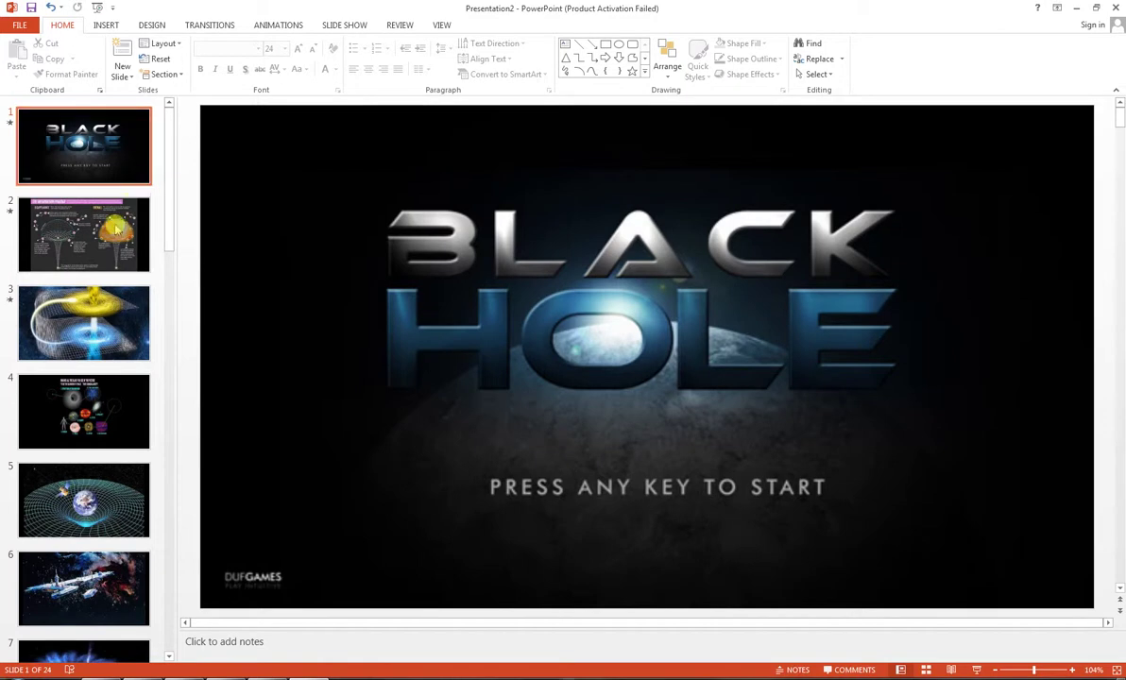
# Select slide 11 with the Earth image and show the options for inserting a video.
pyautogui.click(121, 268)
pyautogui.click(85, 295)
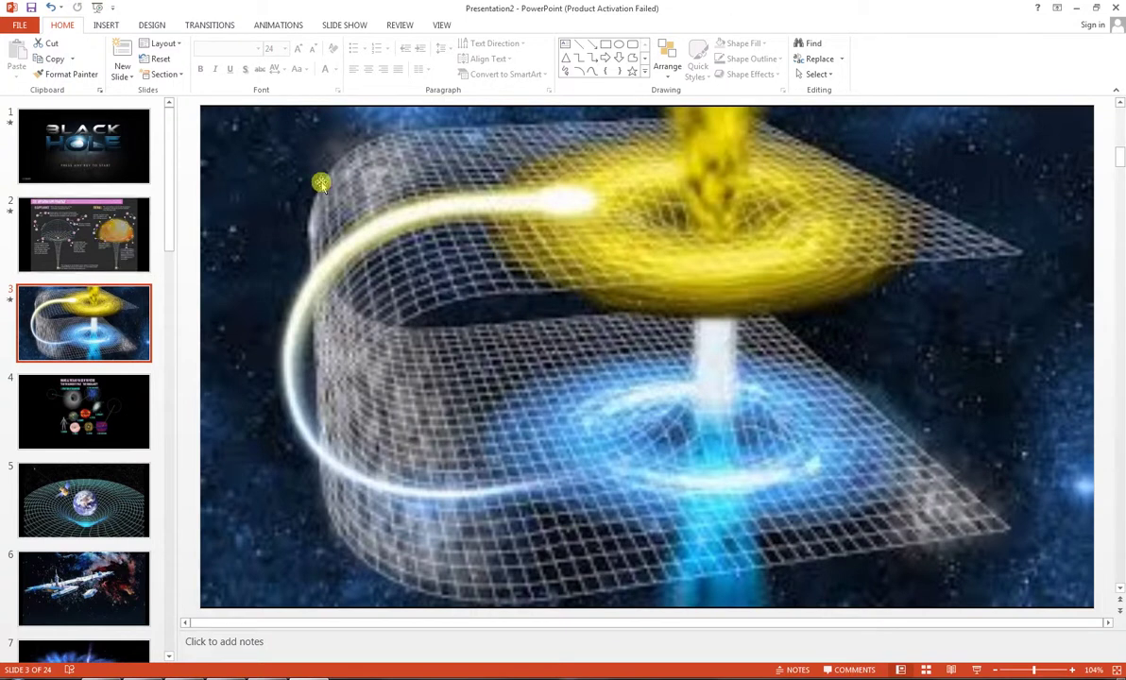
pyautogui.click(123, 388)
pyautogui.click(90, 481)
pyautogui.moveTo(174, 231); pyautogui.dragTo(183, 444)
pyautogui.click(91, 253)
pyautogui.click(85, 177)
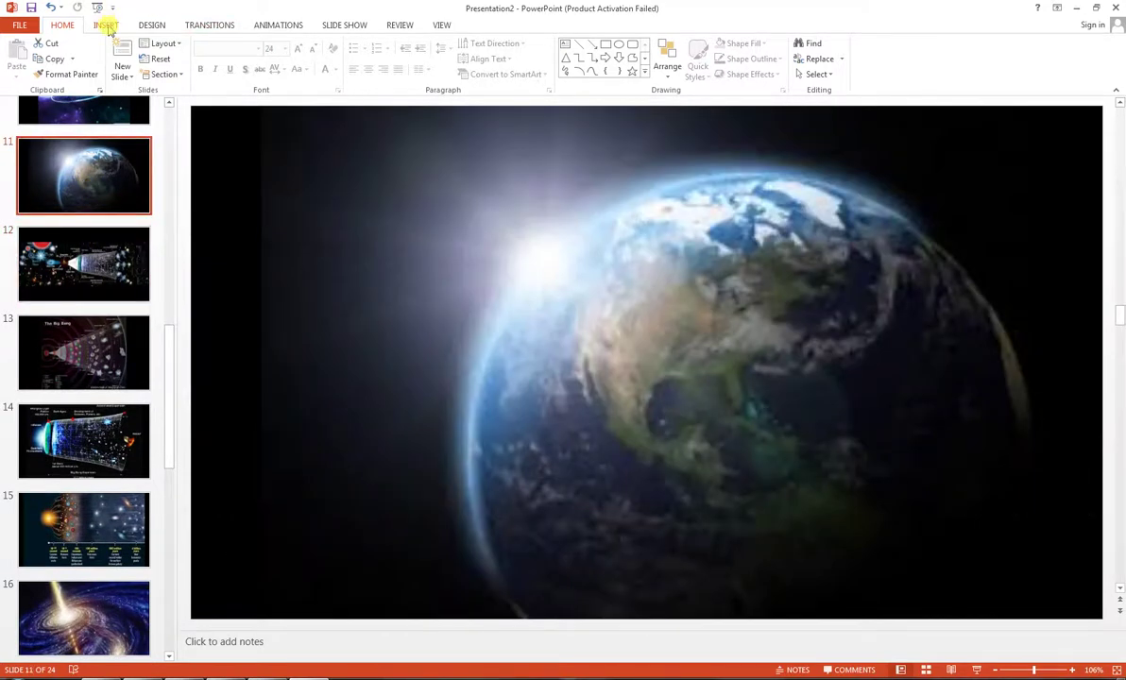
pyautogui.click(106, 26)
pyautogui.click(746, 79)
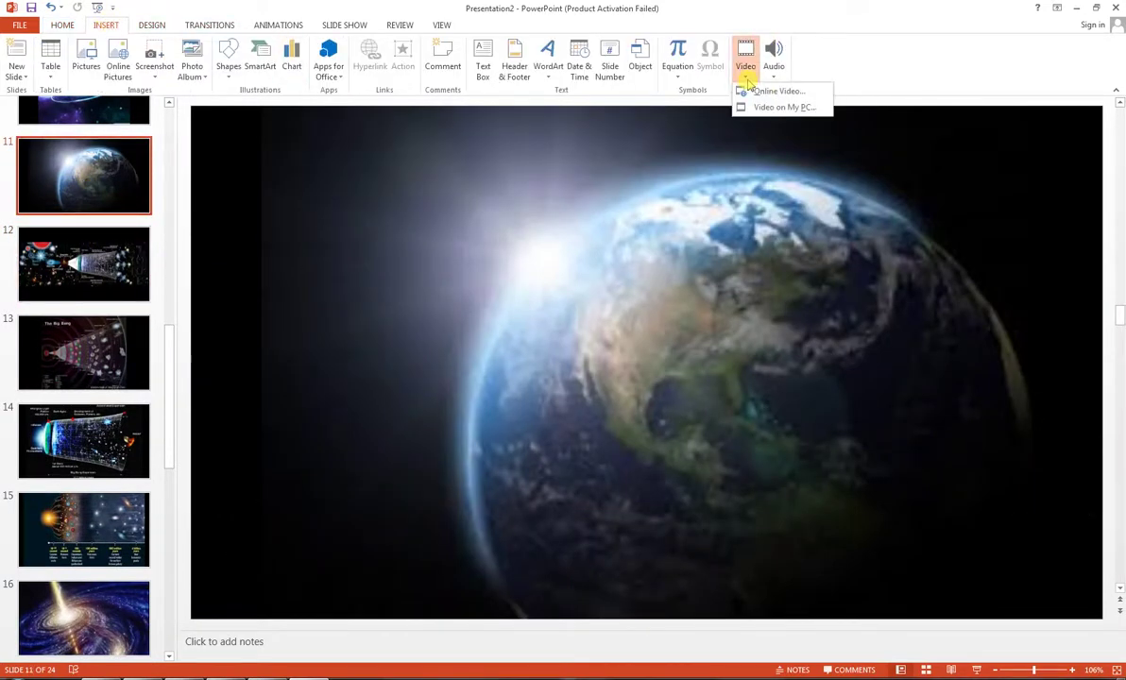